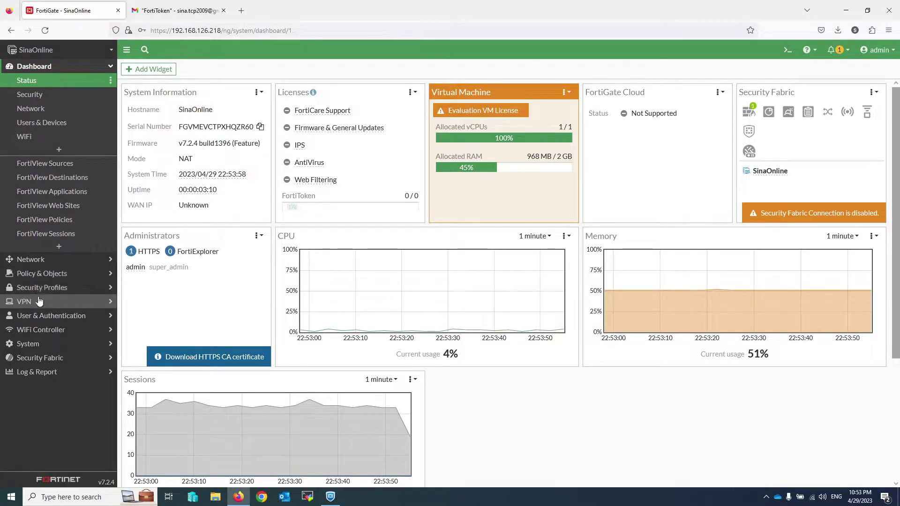
# Step: Expand System in the sidebar and open the Settings page
pyautogui.click(36, 344)
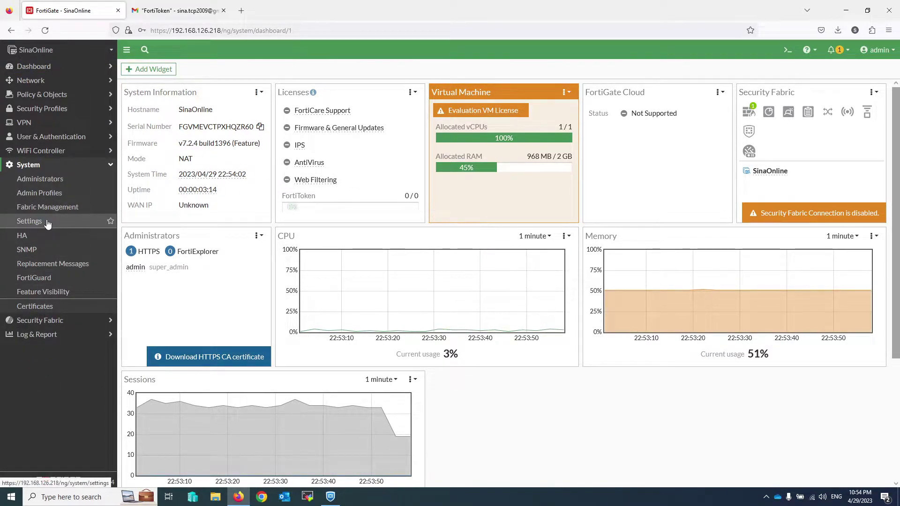
pyautogui.click(47, 223)
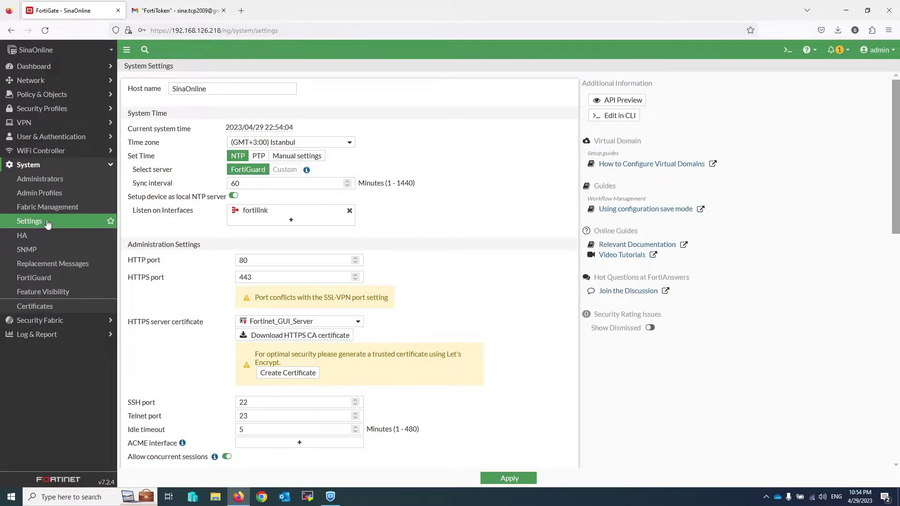
# Step: Enable custom email service settings with SMTP server 172.16.7.33
pyautogui.scroll(-5, 140, 277)
pyautogui.scroll(-7, 144, 282)
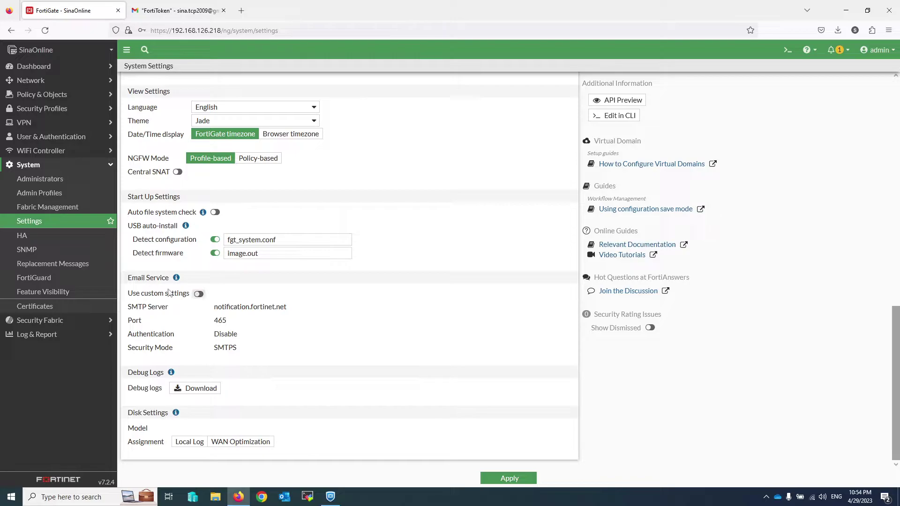
pyautogui.click(198, 295)
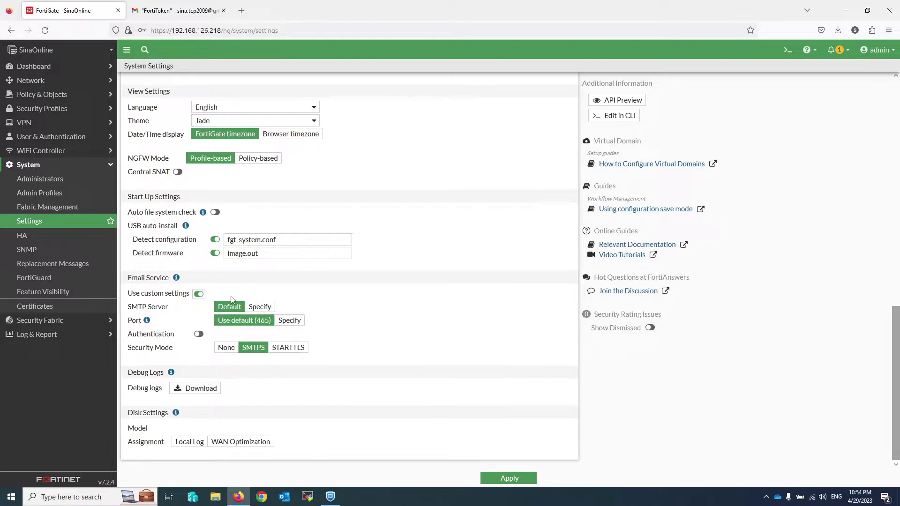
pyautogui.click(260, 307)
pyautogui.moveTo(283, 308); pyautogui.dragTo(354, 307)
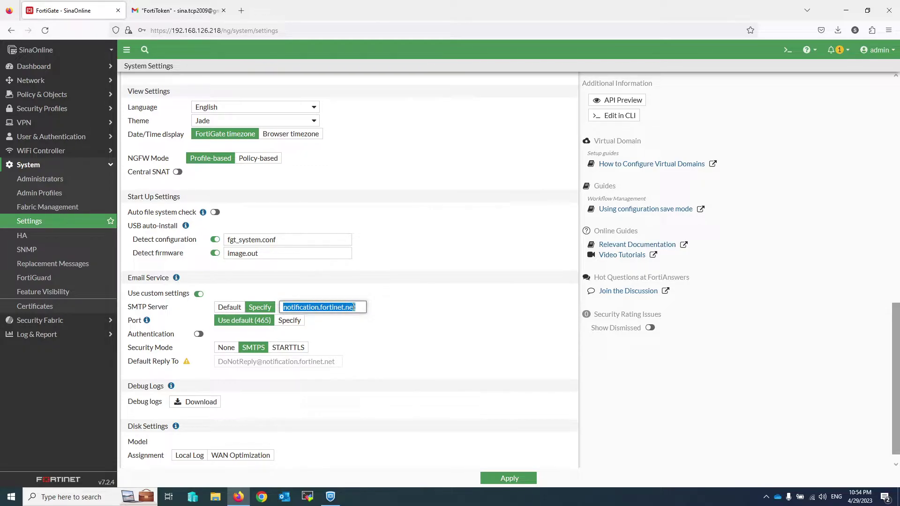
pyautogui.press('BackSpace')
pyautogui.write('172.16.7.33')
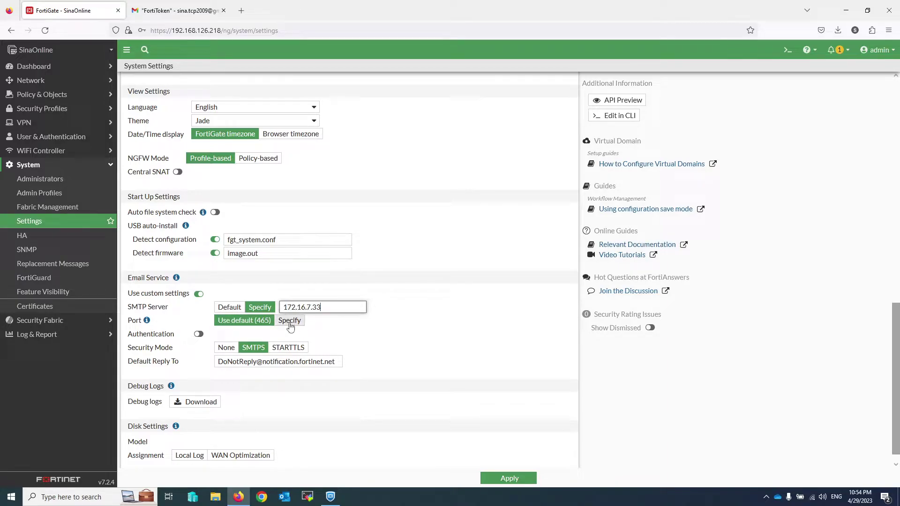
# Step: Set SMTP port 25, security mode None and a noreply reply-to address, then apply
pyautogui.click(290, 321)
pyautogui.doubleClick(336, 323)
pyautogui.write('25')
pyautogui.click(226, 348)
pyautogui.tripleClick(241, 361)
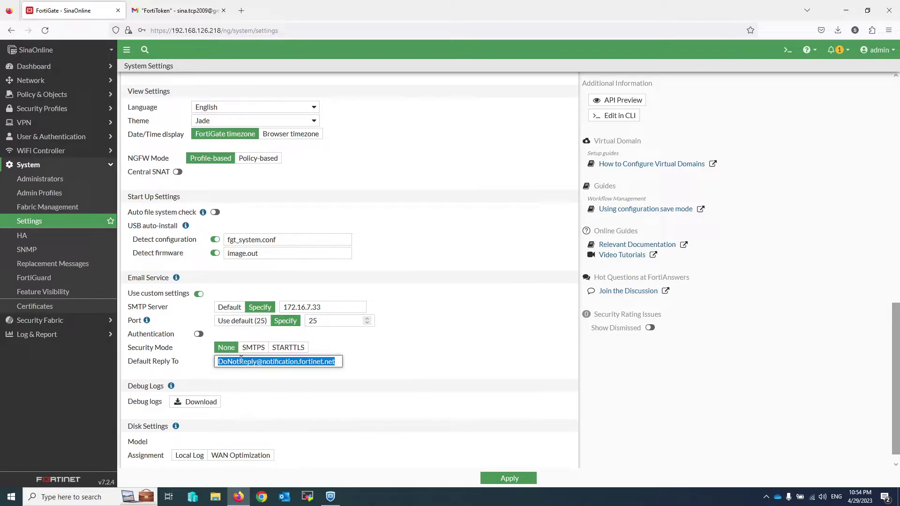
pyautogui.hotkey('ctrl', 'v')
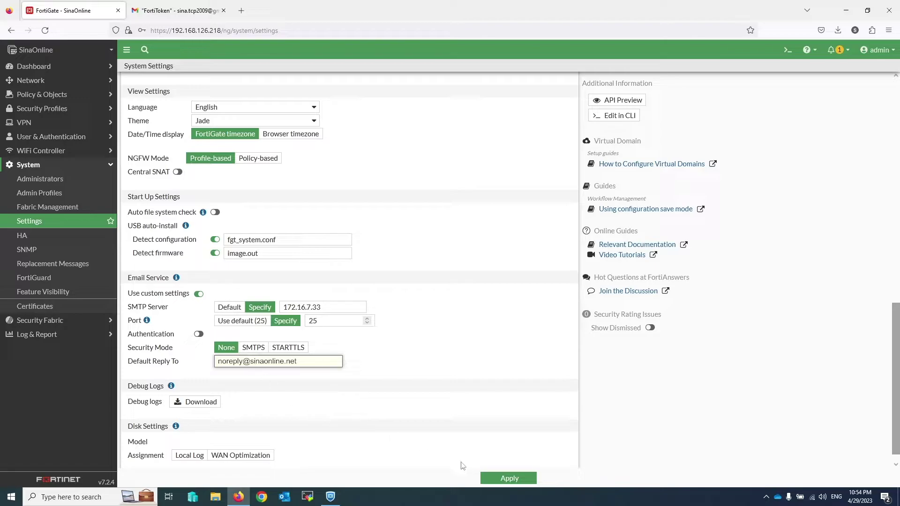
pyautogui.click(509, 479)
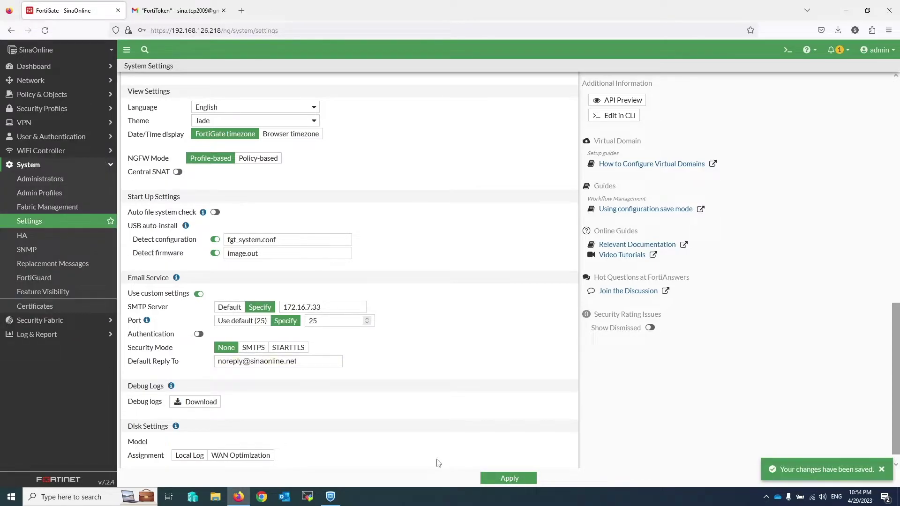
pyautogui.click(37, 128)
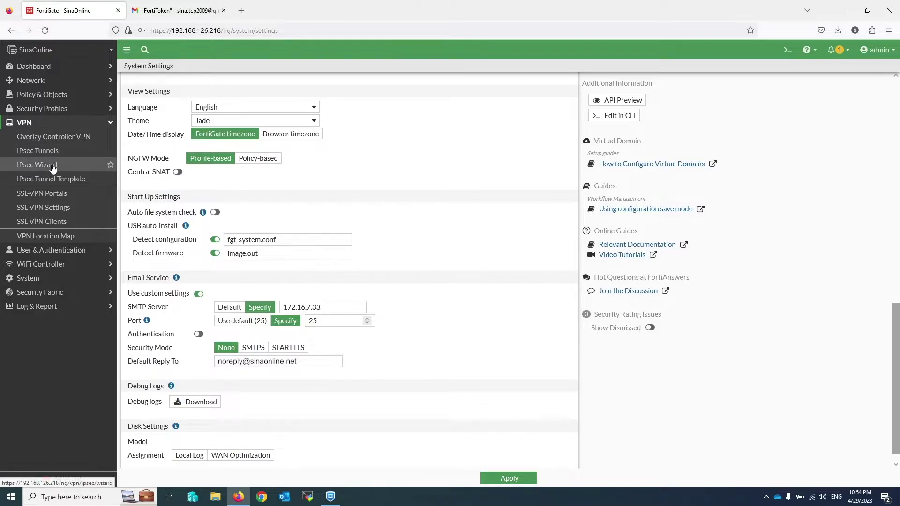
# Step: Edit the full-access SSL-VPN portal to disable split tunneling and web mode, and save
pyautogui.click(47, 200)
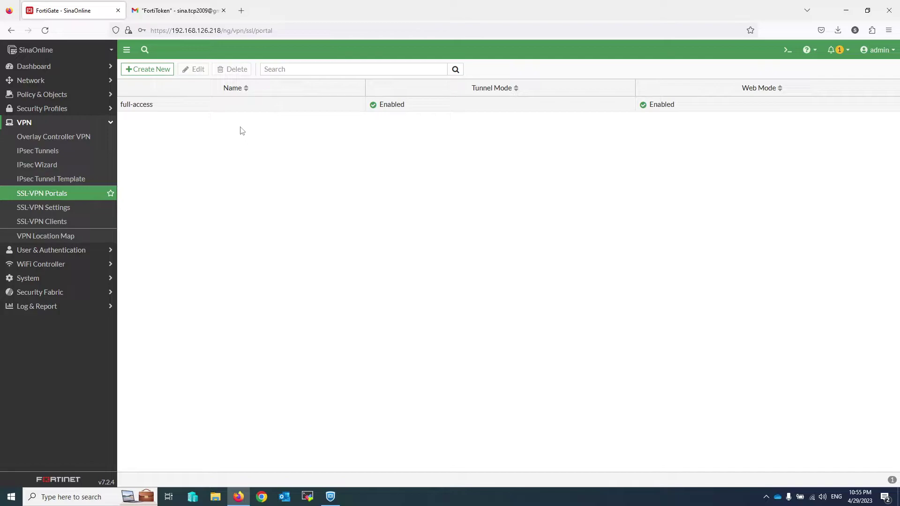
pyautogui.click(211, 104)
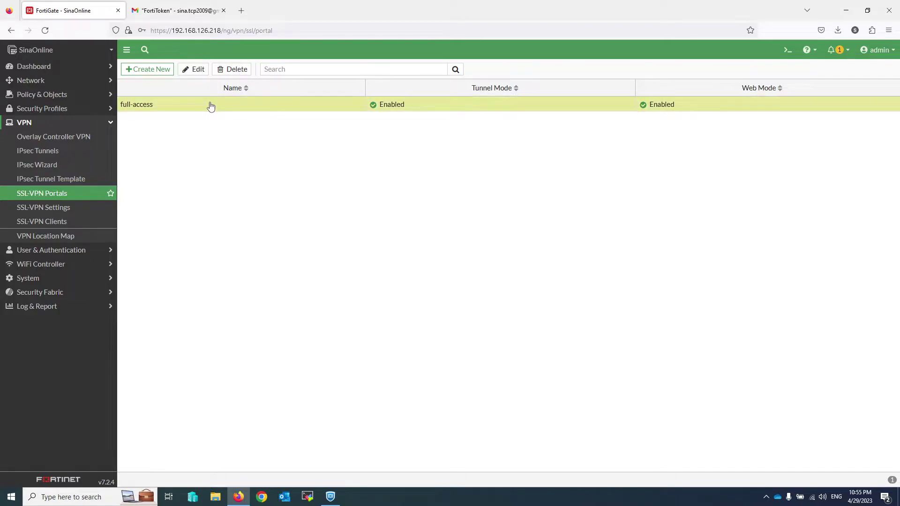
pyautogui.click(198, 71)
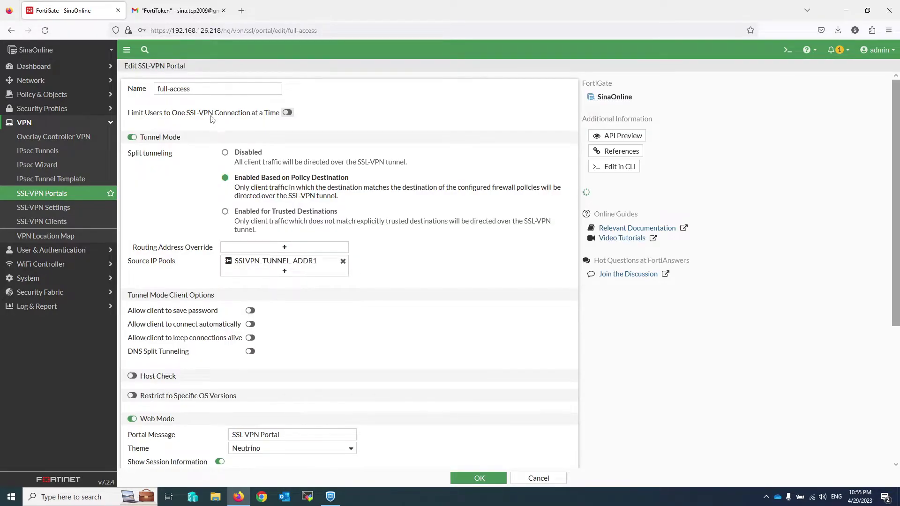
pyautogui.click(225, 153)
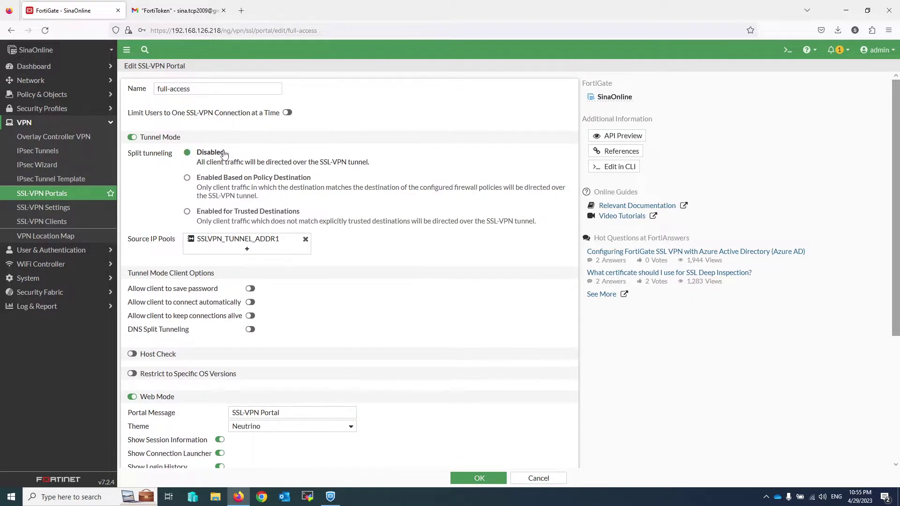
pyautogui.scroll(-1, 277, 321)
pyautogui.scroll(-1, 276, 321)
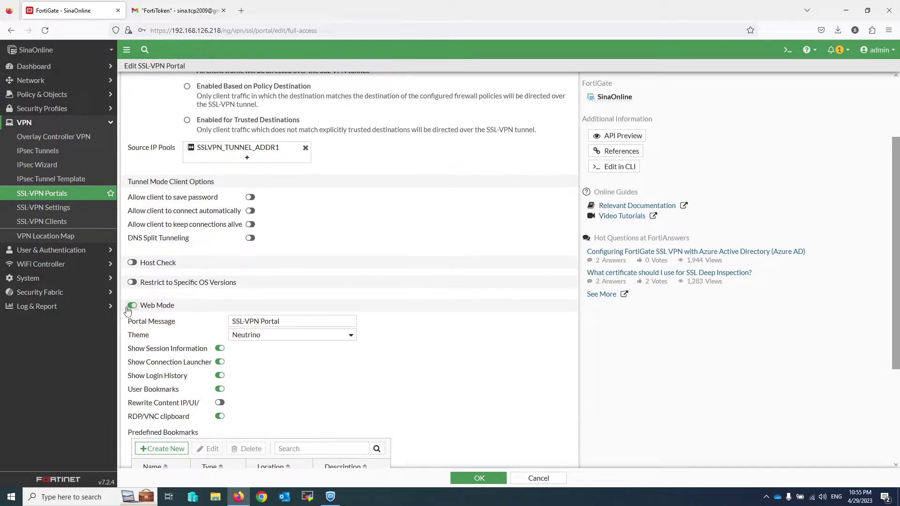
pyautogui.click(130, 307)
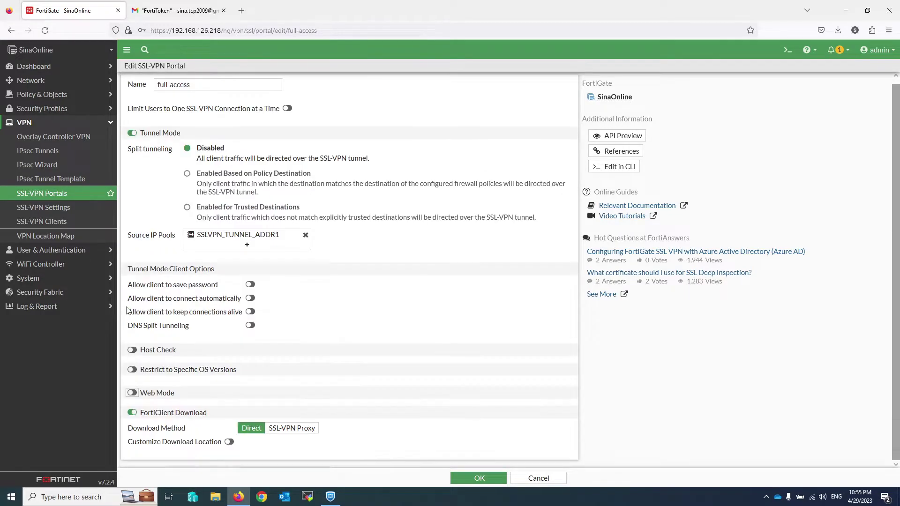
pyautogui.click(476, 478)
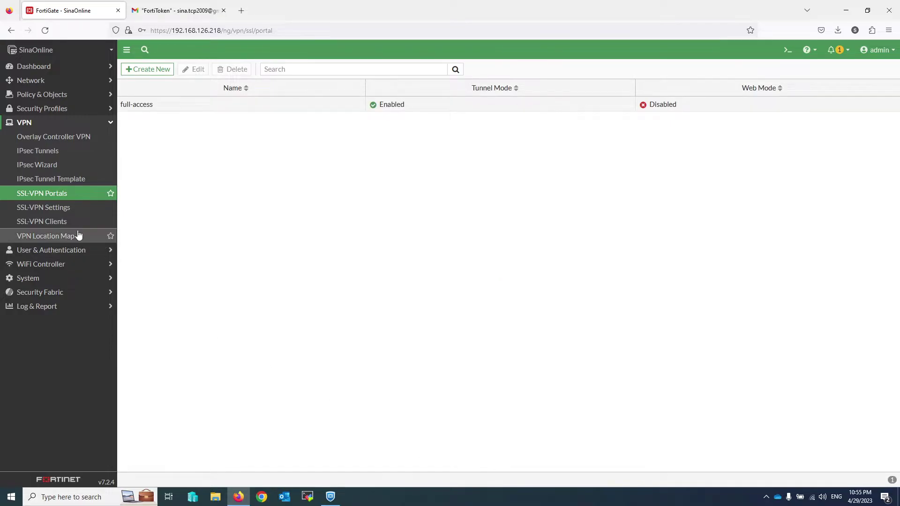
pyautogui.click(38, 209)
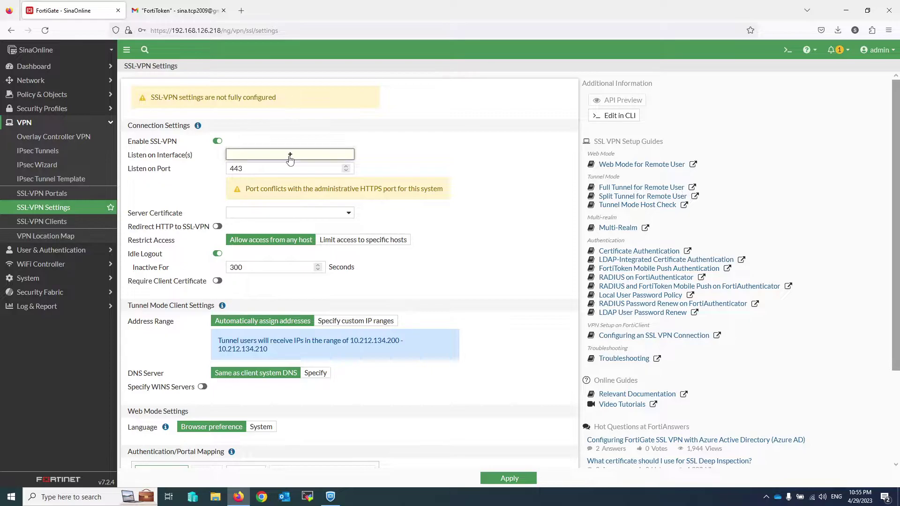
# Step: Set SSL-VPN to listen on port1 at port 10443 with the SinaOnline server certificate
pyautogui.click(290, 157)
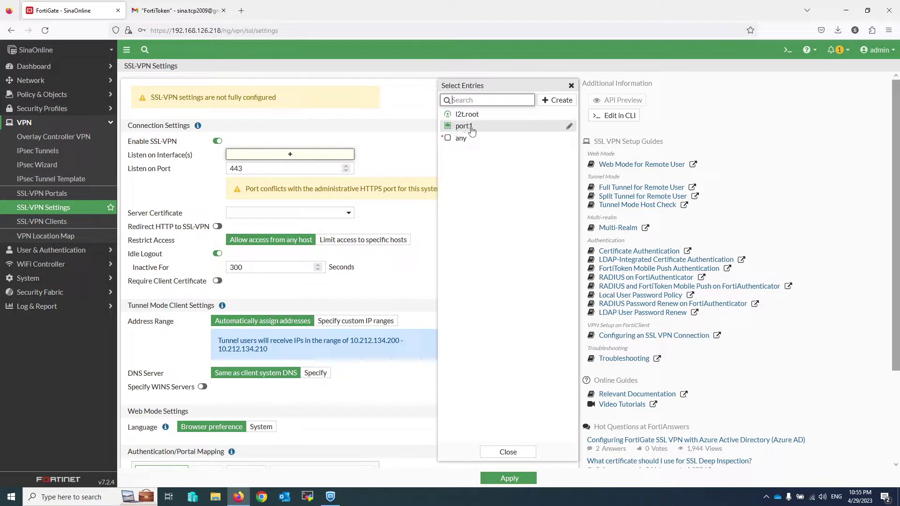
pyautogui.click(464, 125)
pyautogui.click(230, 176)
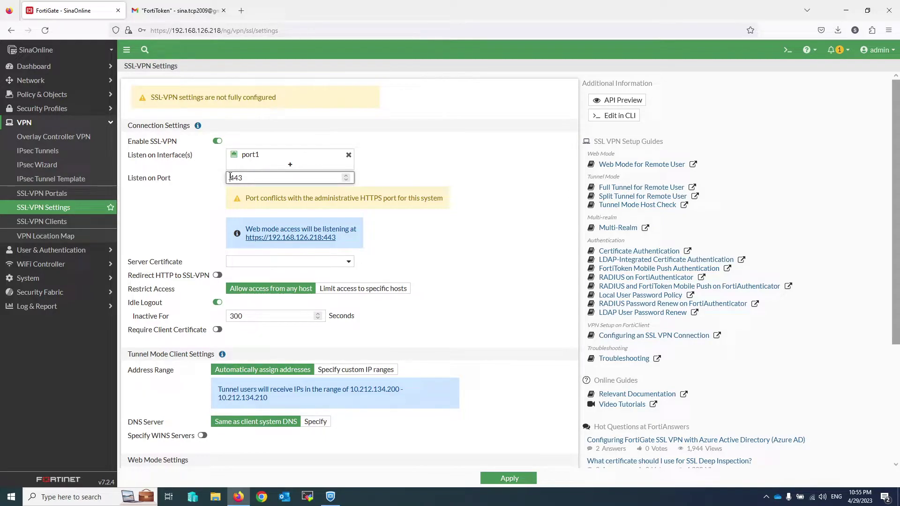
pyautogui.write('10')
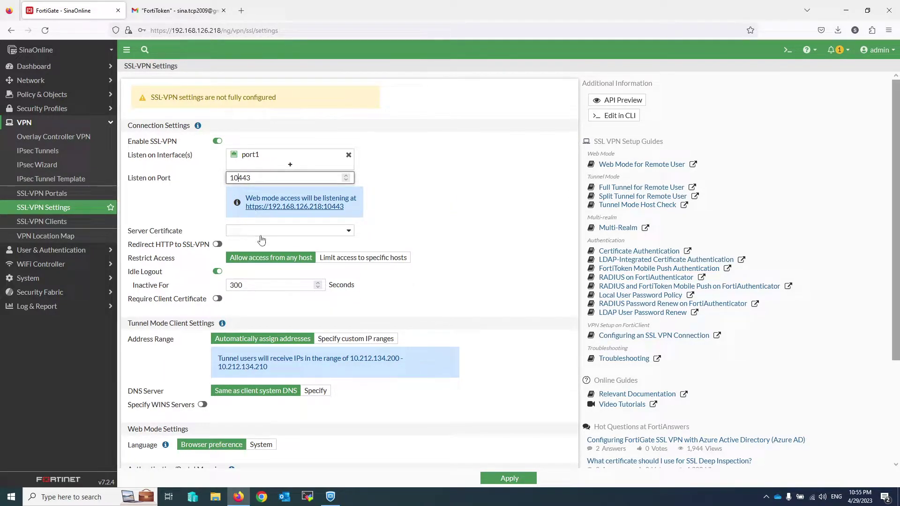
pyautogui.click(274, 230)
pyautogui.click(259, 269)
# Step: Map All Other Users/Groups to the full-access portal and apply the SSL-VPN settings
pyautogui.scroll(-3, 288, 323)
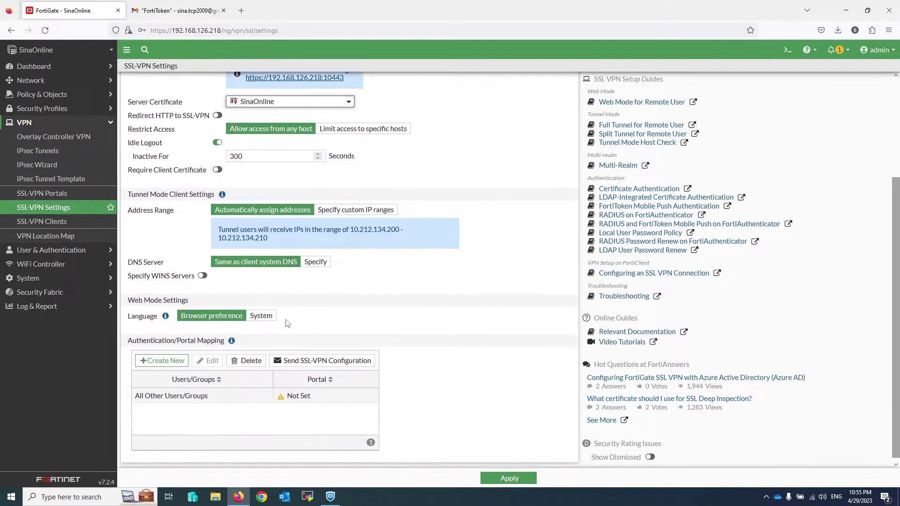
pyautogui.click(230, 402)
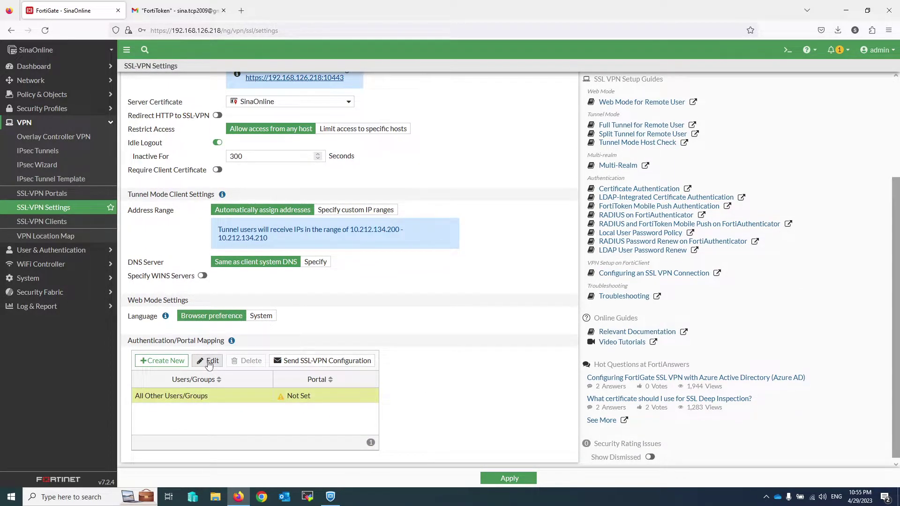
pyautogui.click(207, 360)
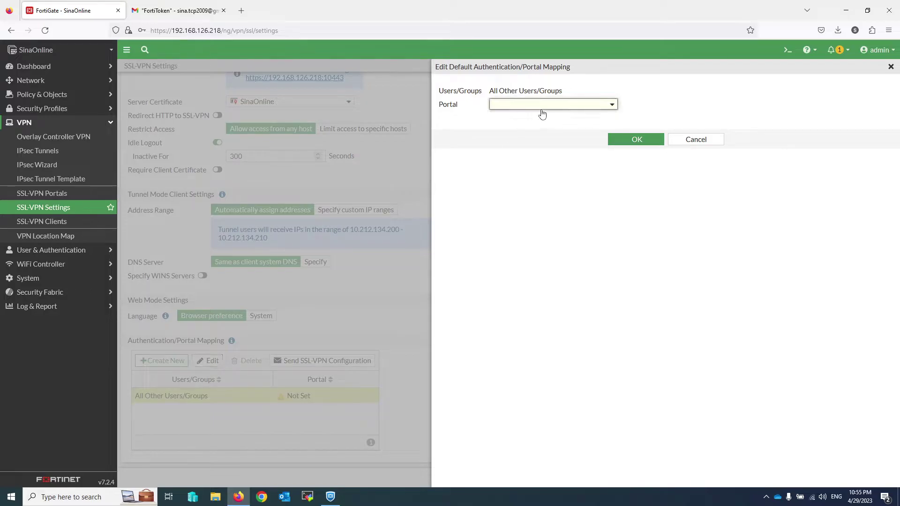
pyautogui.click(539, 105)
pyautogui.click(527, 132)
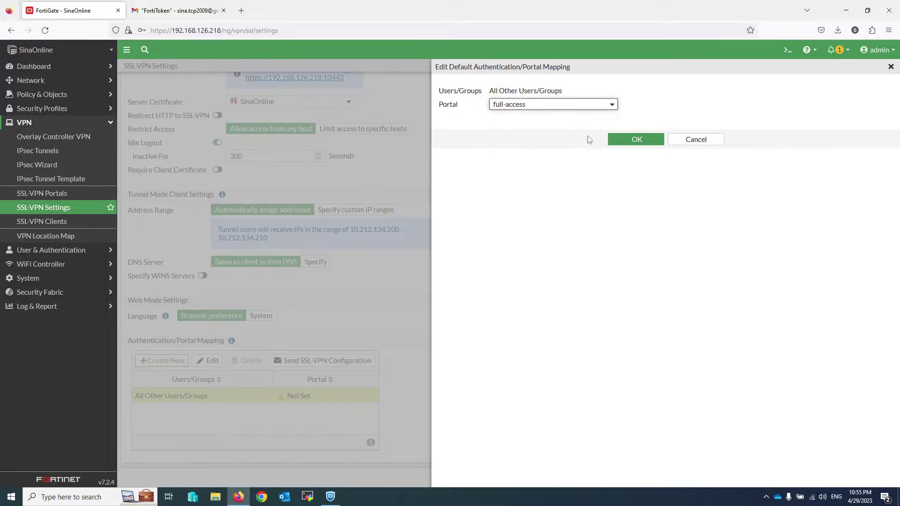
pyautogui.click(627, 141)
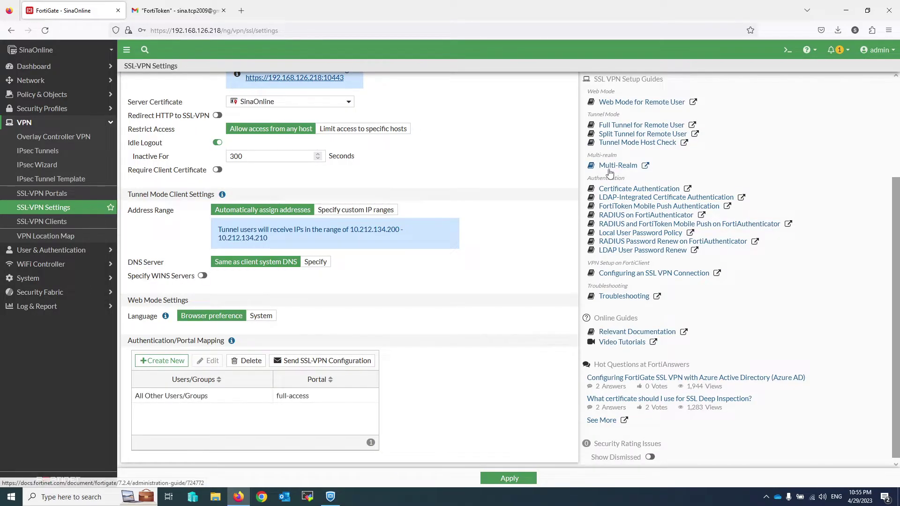
pyautogui.click(494, 477)
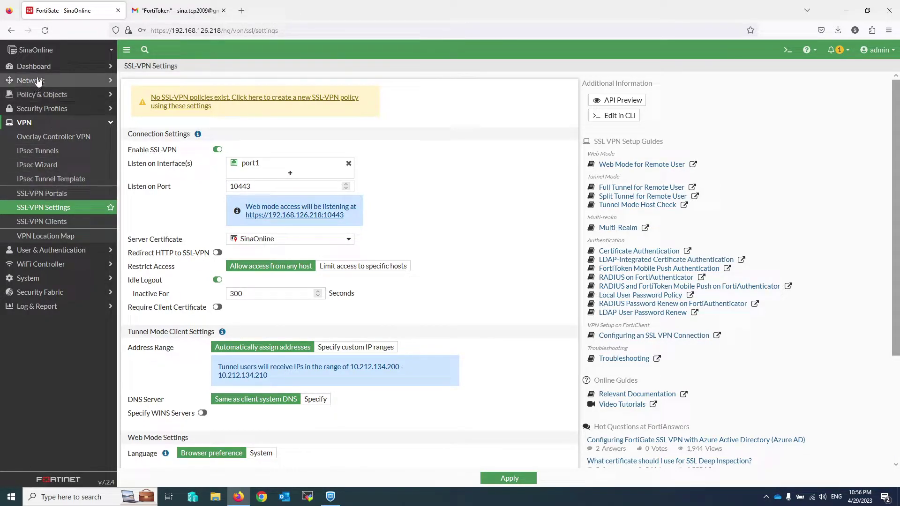
# Step: Go to User & Authentication > User Definition and start a new Local User
pyautogui.click(51, 252)
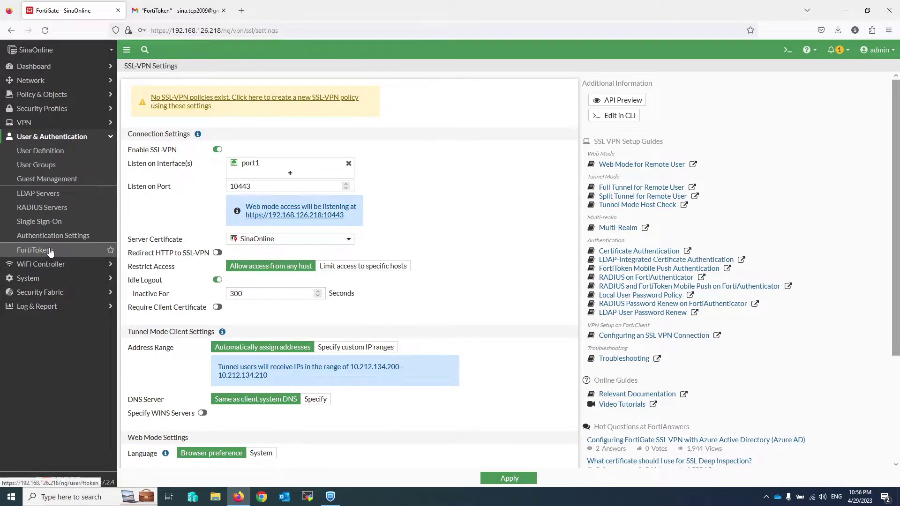
pyautogui.click(58, 152)
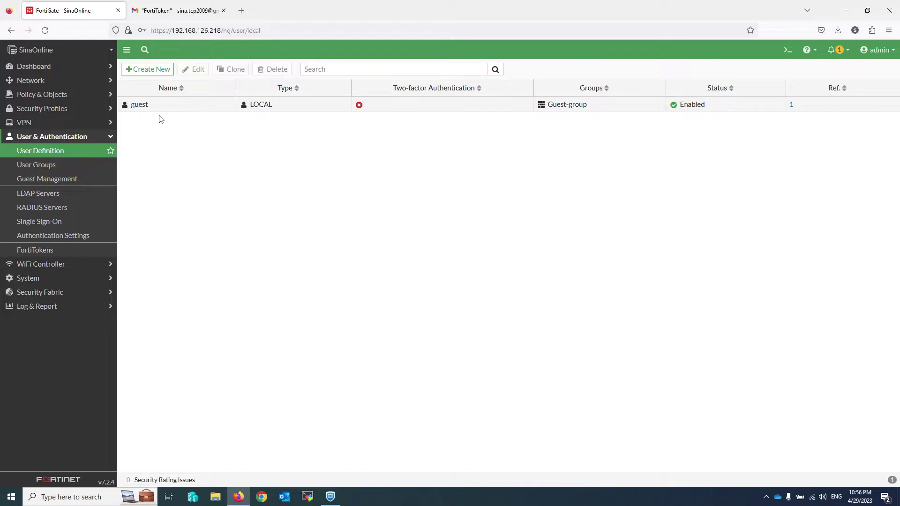
pyautogui.moveTo(147, 107)
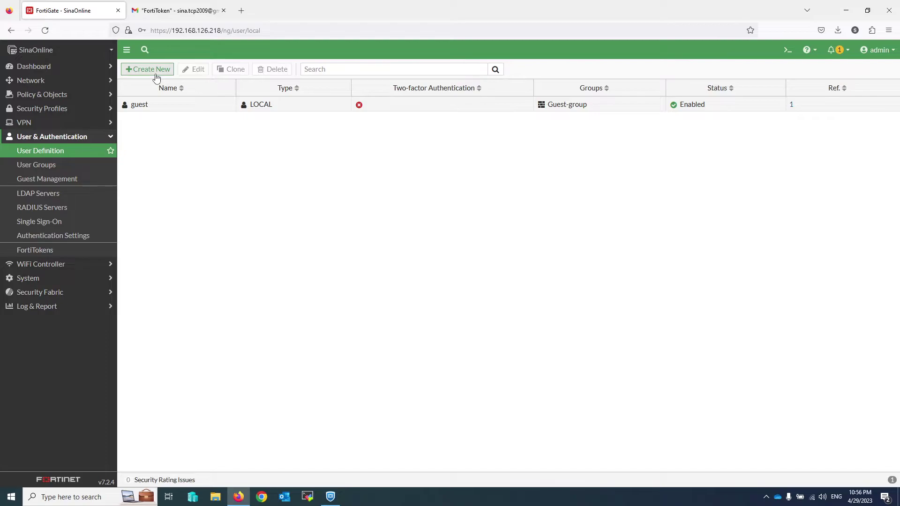
pyautogui.click(156, 77)
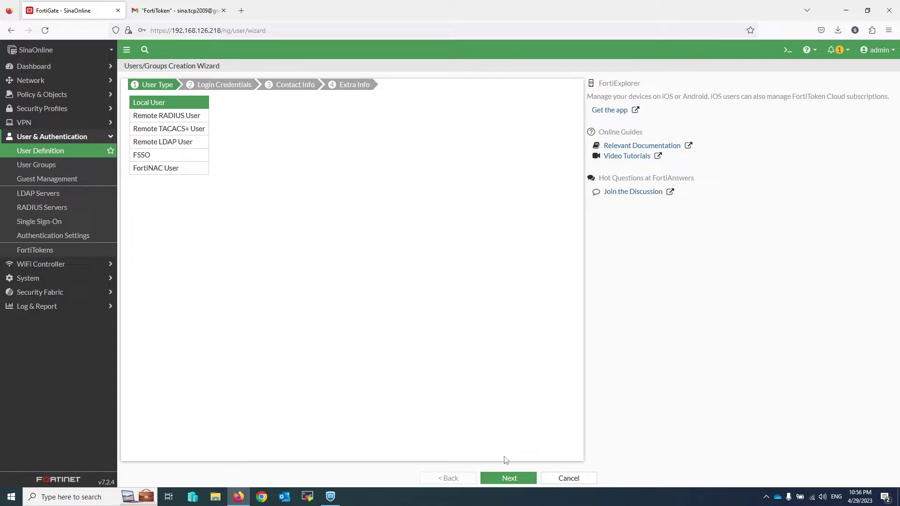
pyautogui.click(511, 478)
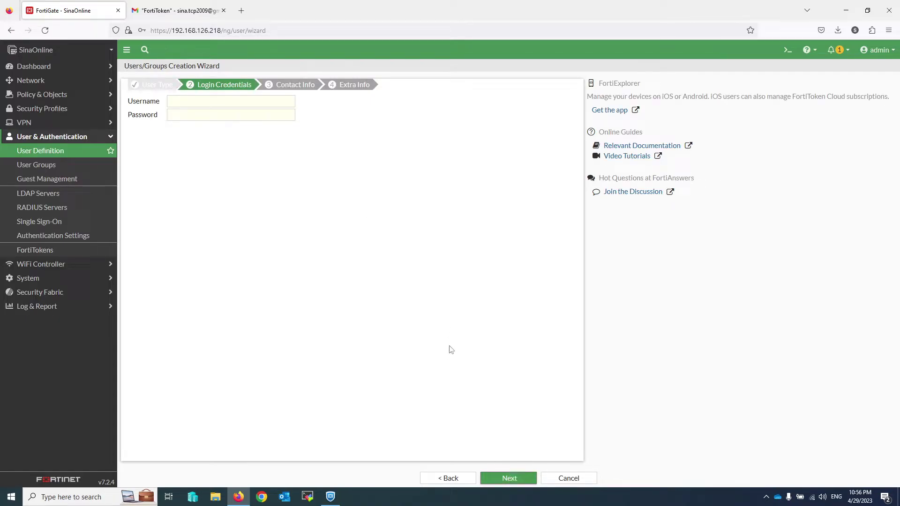
# Step: Enter username sinaonline and its password, then continue past the credentials step
pyautogui.click(241, 103)
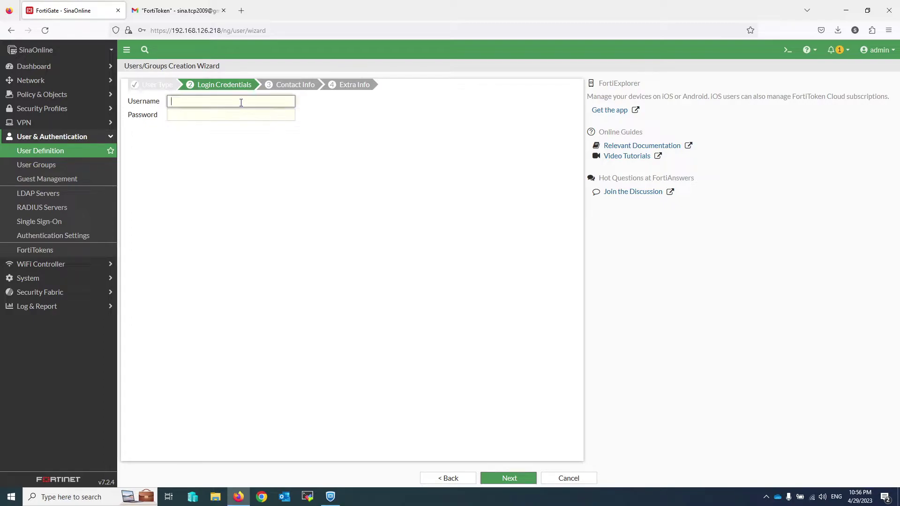
pyautogui.write('sinaonline')
pyautogui.press('Tab')
pyautogui.write('••••••••')
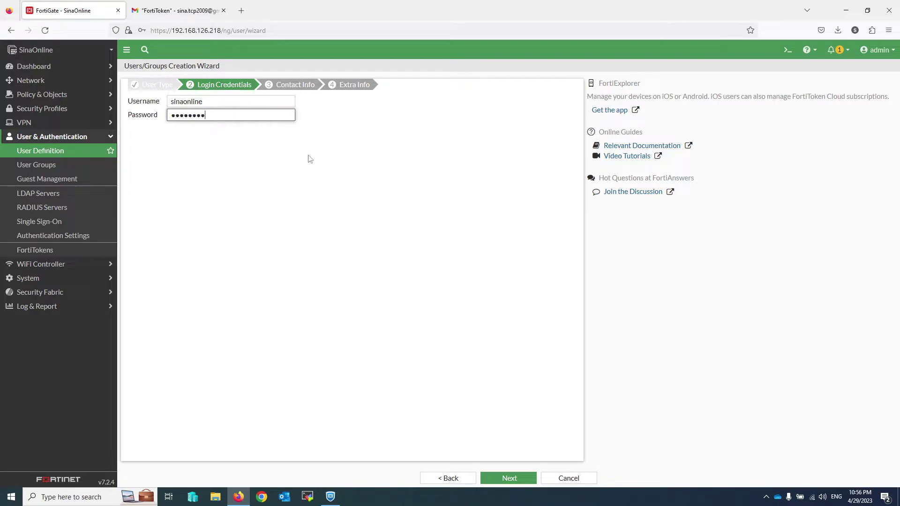
pyautogui.click(508, 480)
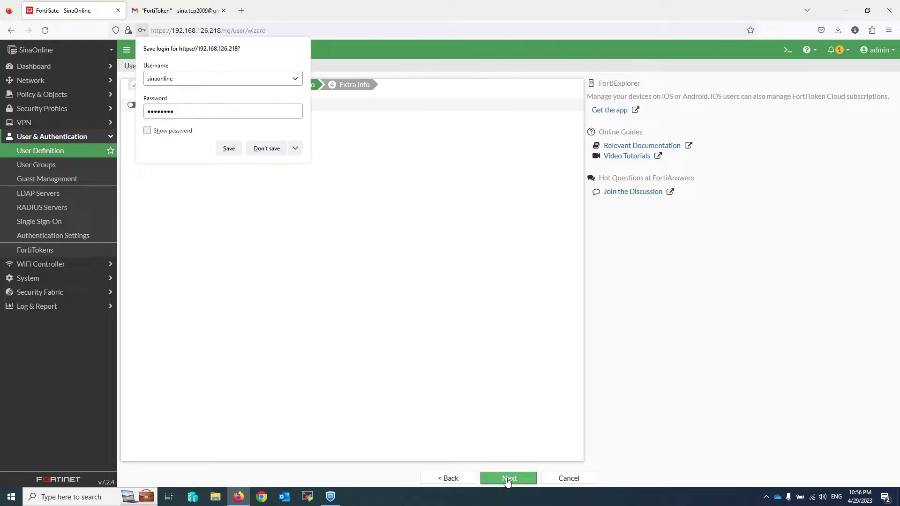
# Step: Decline the browser's save-login prompt, leave two-factor authentication off, and submit the new user
pyautogui.click(391, 291)
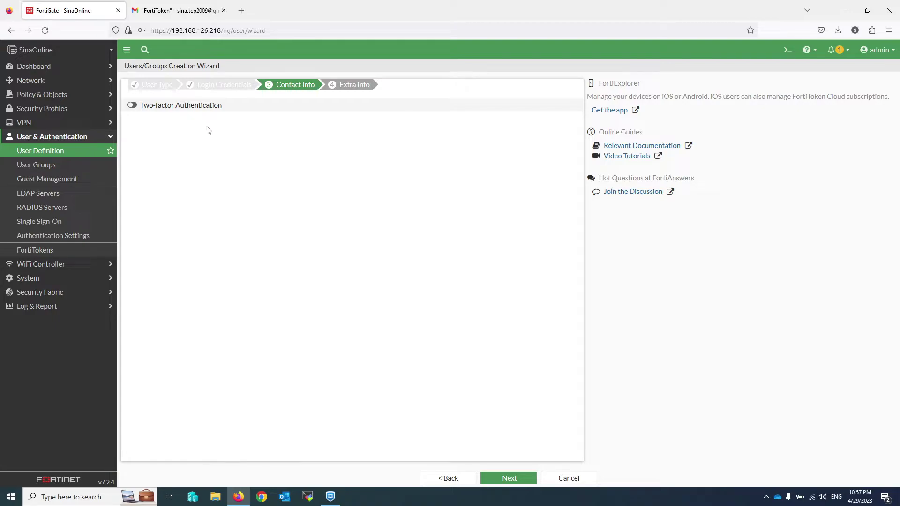
pyautogui.click(133, 106)
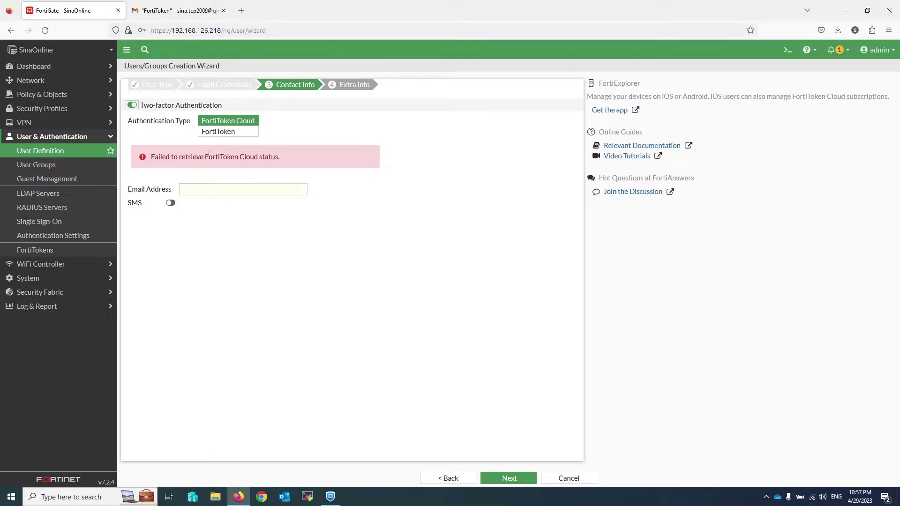
pyautogui.click(132, 106)
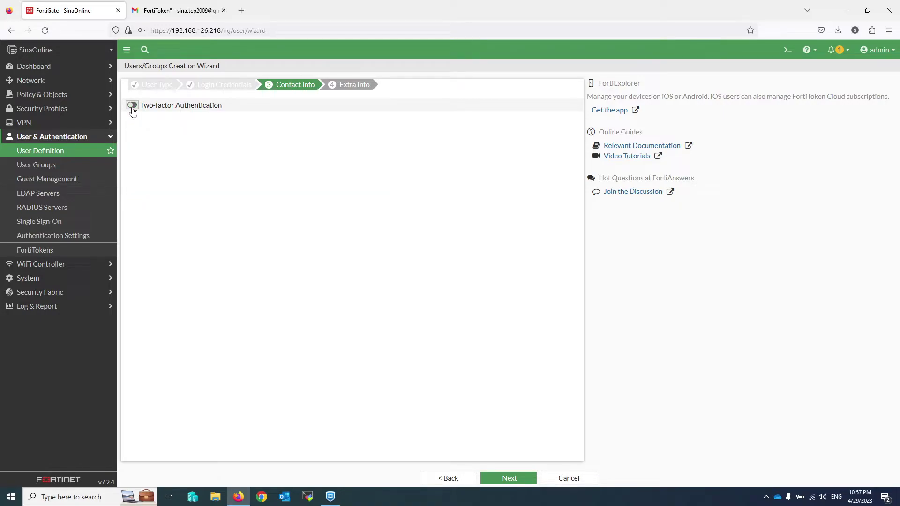
pyautogui.click(525, 482)
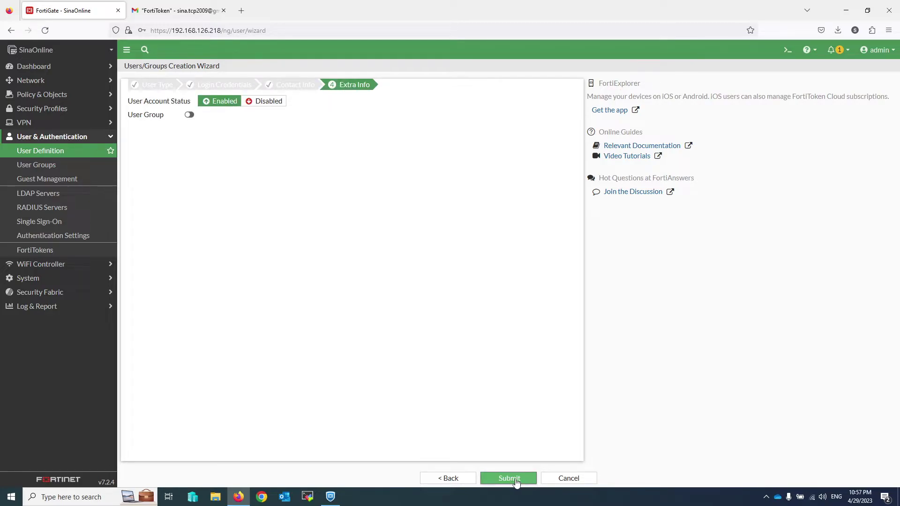
pyautogui.click(510, 479)
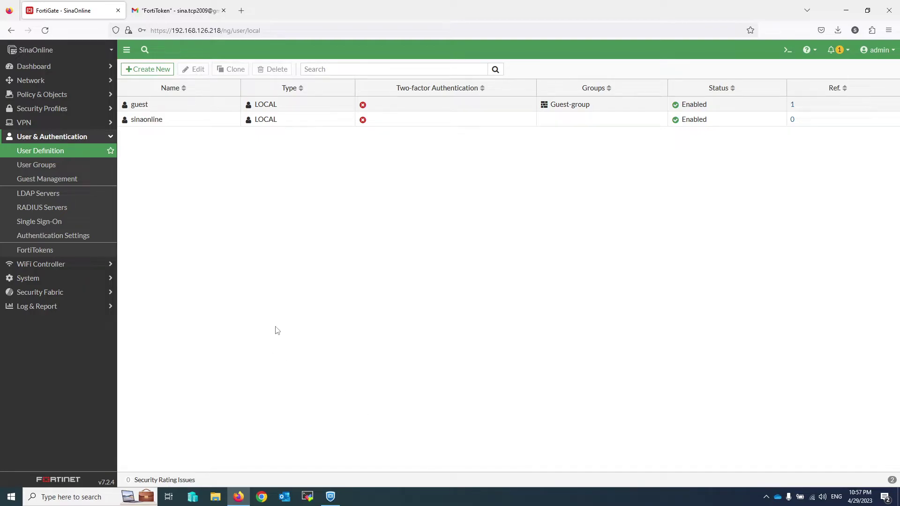
# Step: Edit the new sinaonline user and open its configuration in the CLI console
pyautogui.click(195, 124)
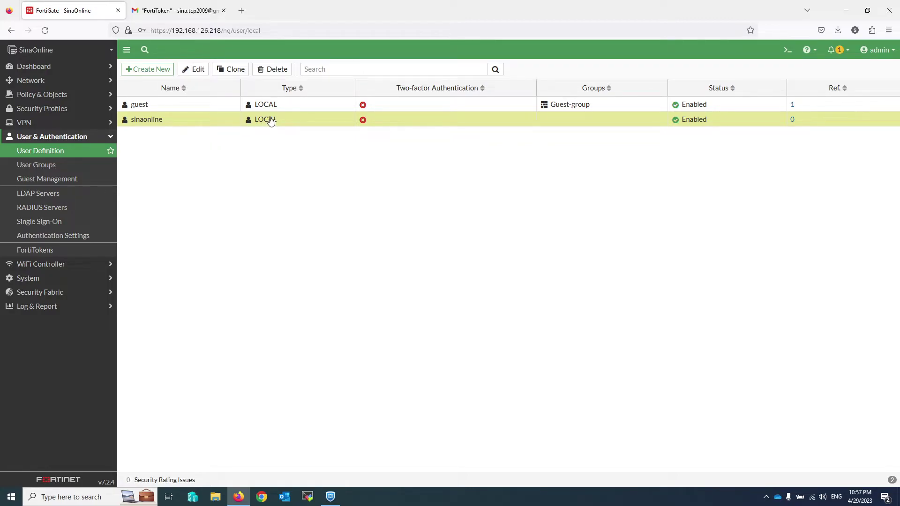
pyautogui.click(198, 70)
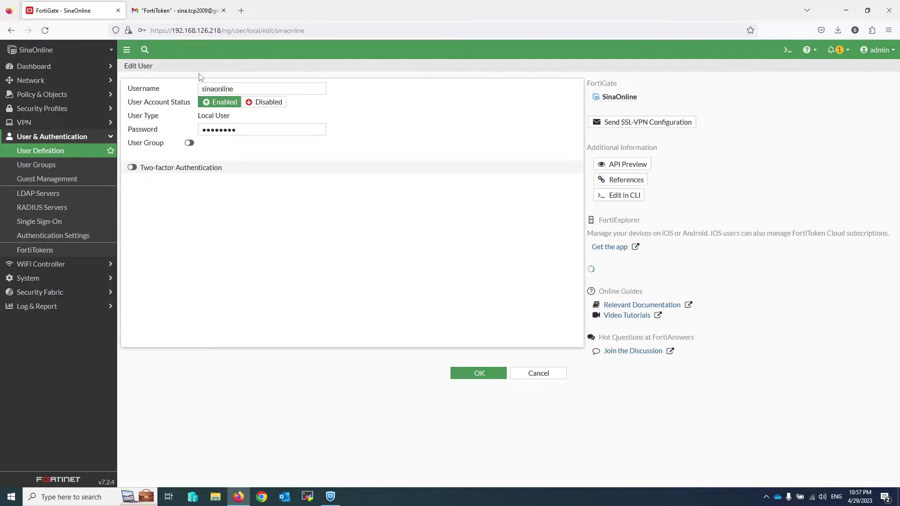
pyautogui.click(620, 197)
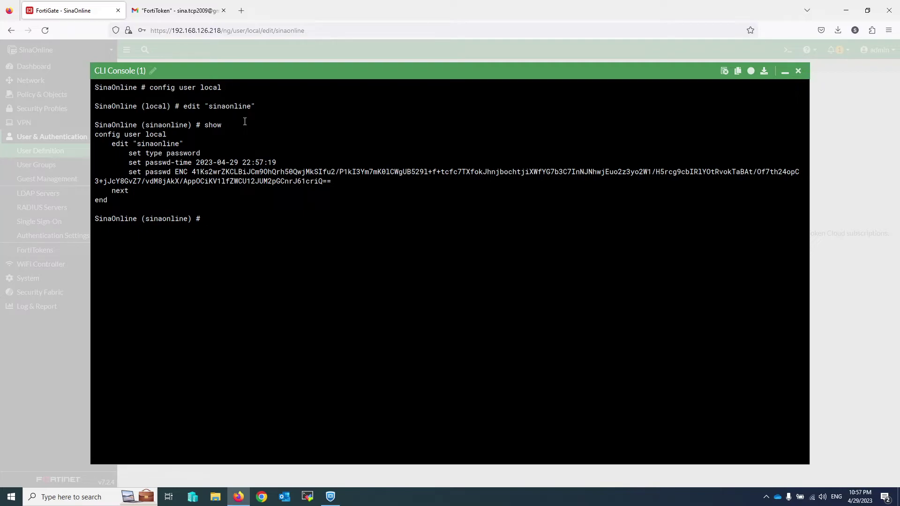
# Step: In the CLI console, run 'set two-factor email' for the sinaonline user
pyautogui.moveTo(189, 106); pyautogui.dragTo(246, 208)
pyautogui.moveTo(204, 107); pyautogui.dragTo(258, 108)
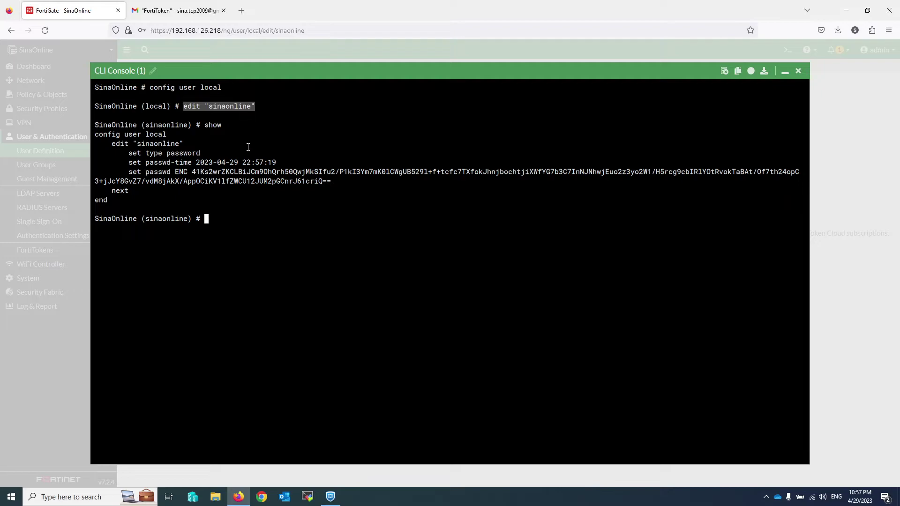
pyautogui.click(255, 200)
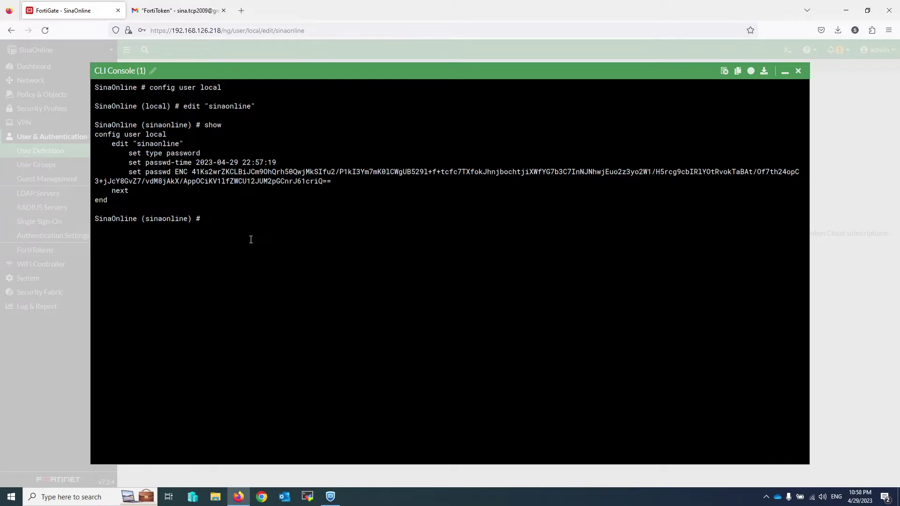
pyautogui.write('set two')
pyautogui.press('Tab')
pyautogui.write('ema')
pyautogui.press('Tab')
pyautogui.press('Return')
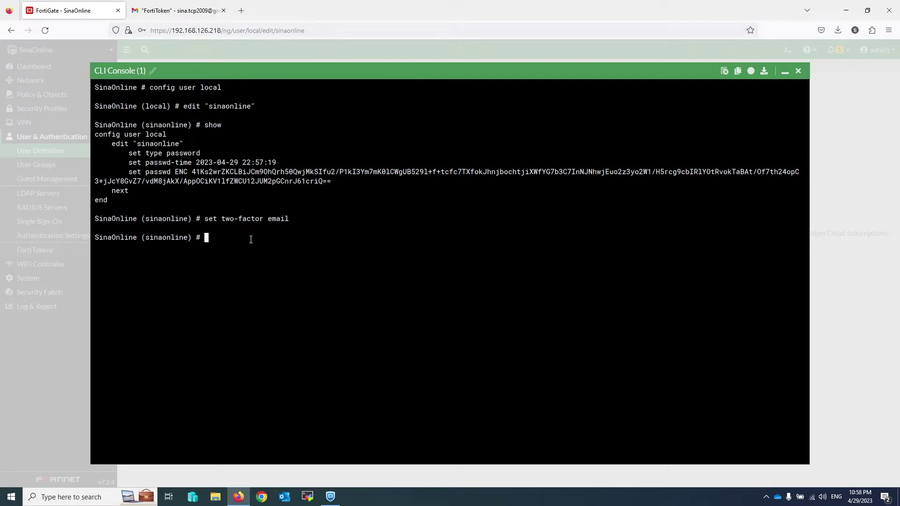
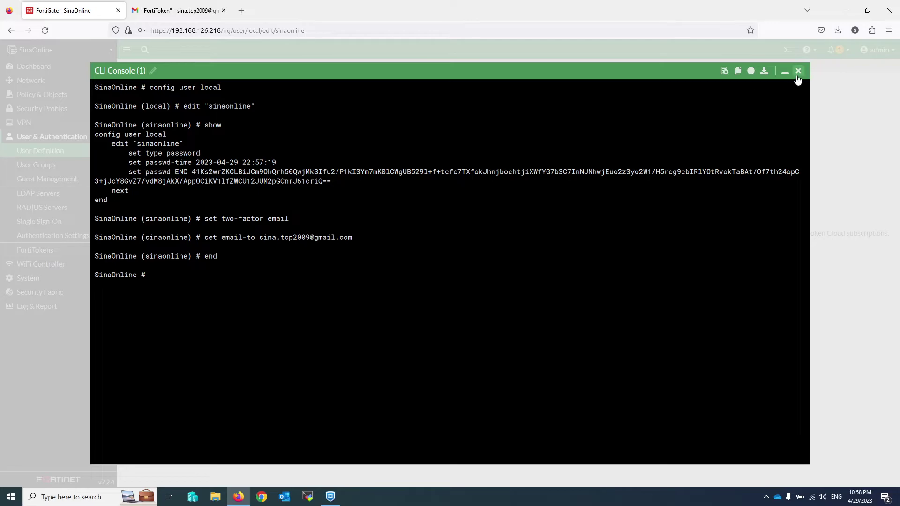
# Step: Close the CLI console, return to the local user list showing sinaonline with email two-factor, and expand Policy & Objects
pyautogui.click(799, 71)
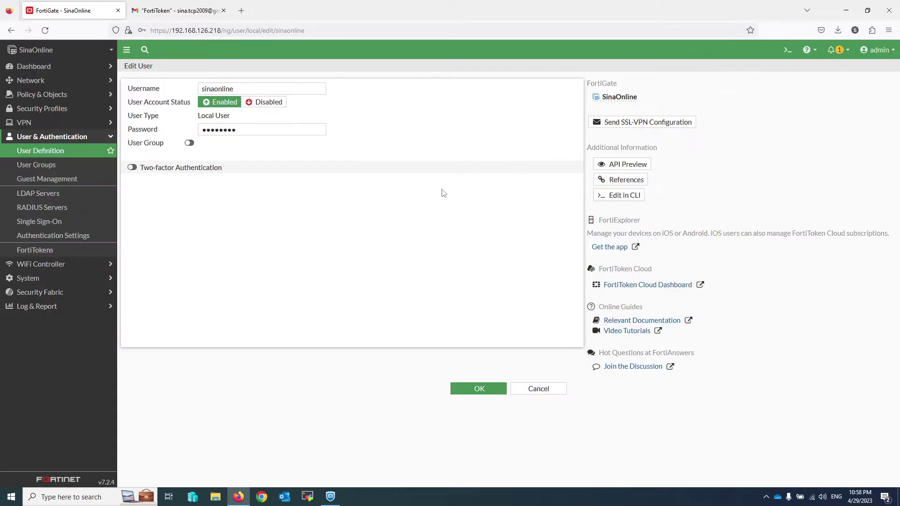
pyautogui.click(25, 153)
pyautogui.click(294, 207)
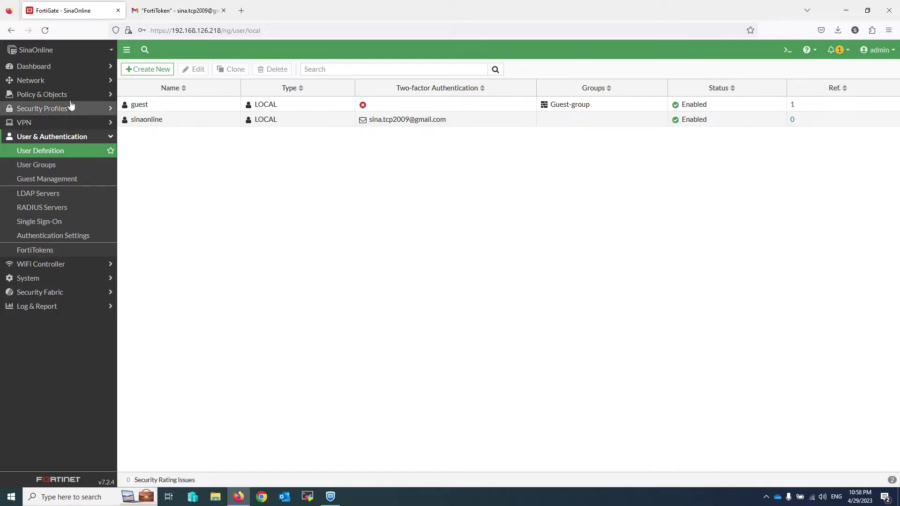
pyautogui.click(46, 96)
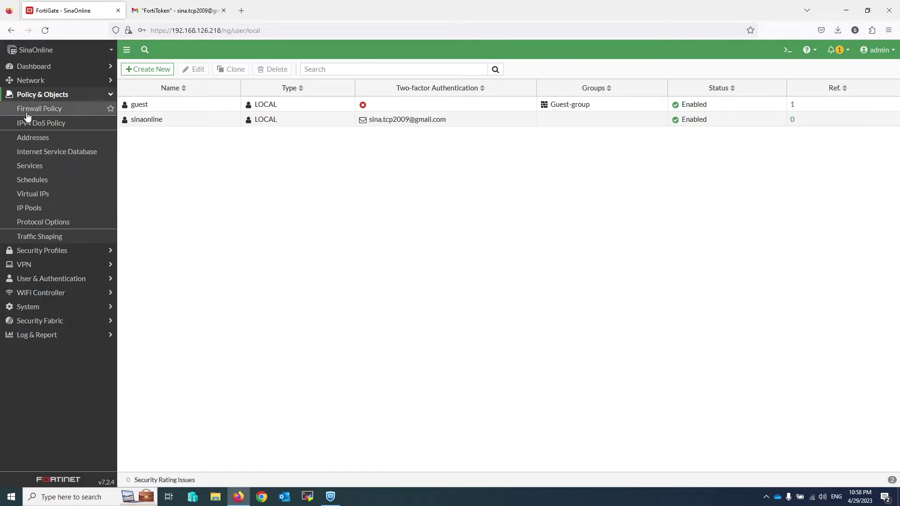
# Step: Create a new firewall policy named 'test'
pyautogui.click(40, 115)
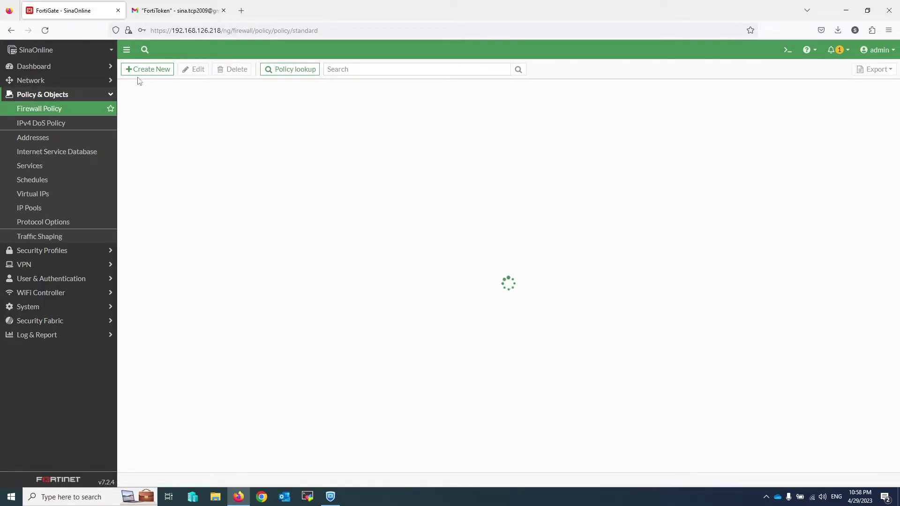
pyautogui.click(157, 71)
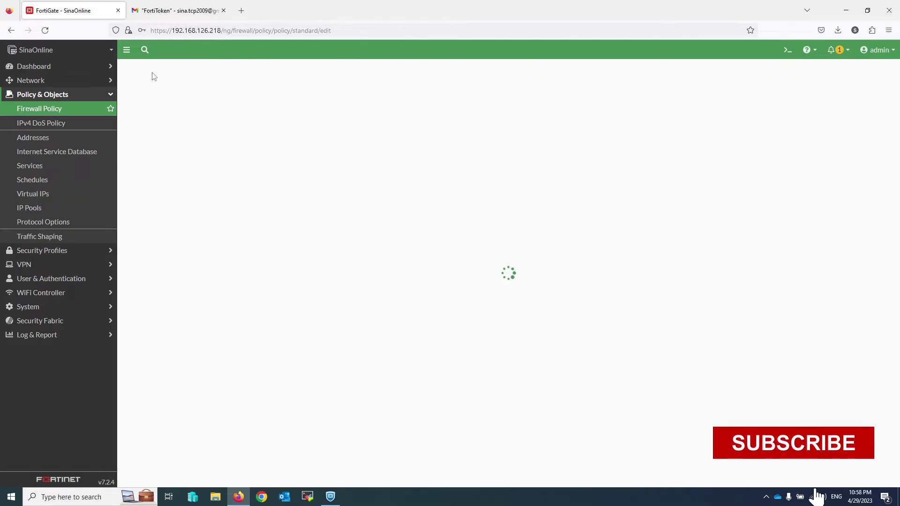
pyautogui.write('test')
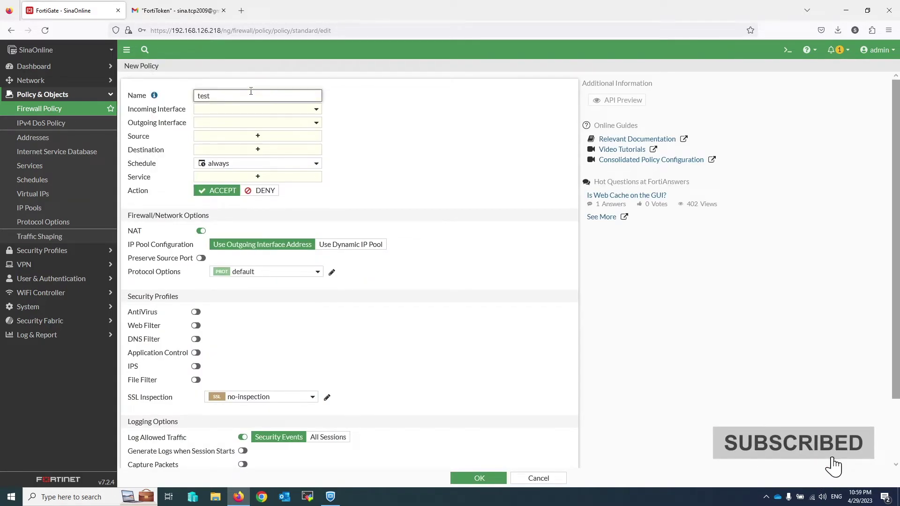
# Step: Set the policy's incoming interface to the SSL-VPN tunnel (ssl.root) and outgoing interface to port1
pyautogui.click(249, 111)
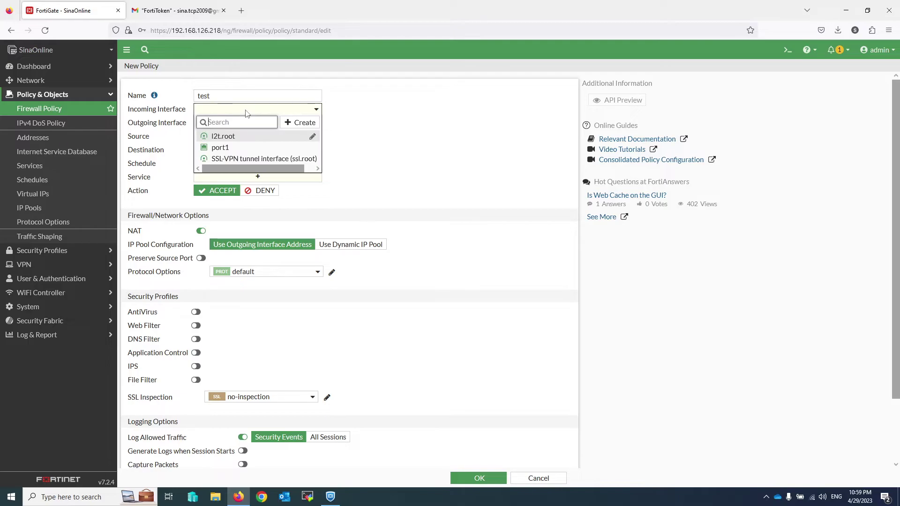
pyautogui.click(246, 148)
pyautogui.click(225, 124)
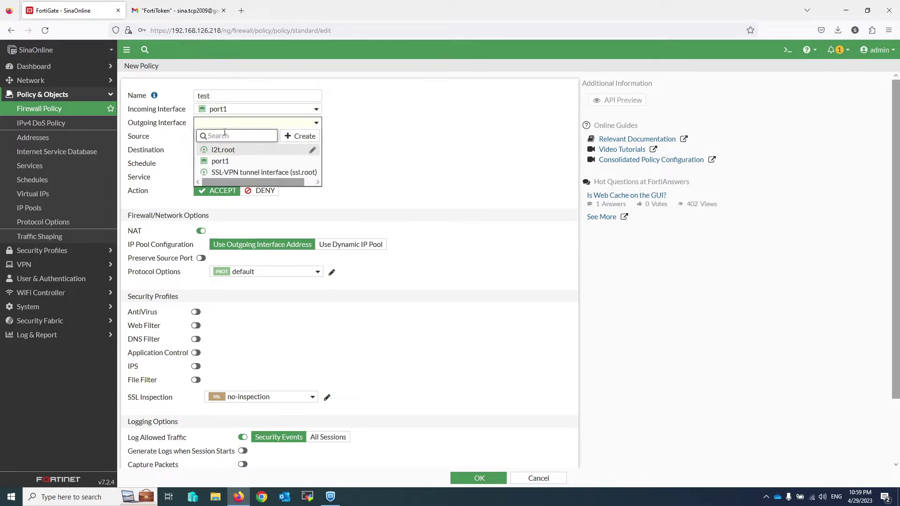
pyautogui.click(225, 110)
pyautogui.click(225, 110)
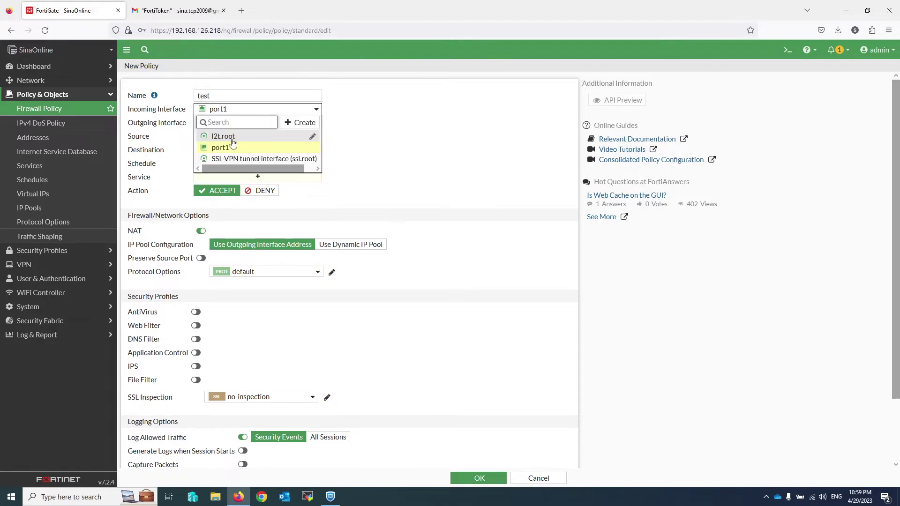
pyautogui.click(234, 159)
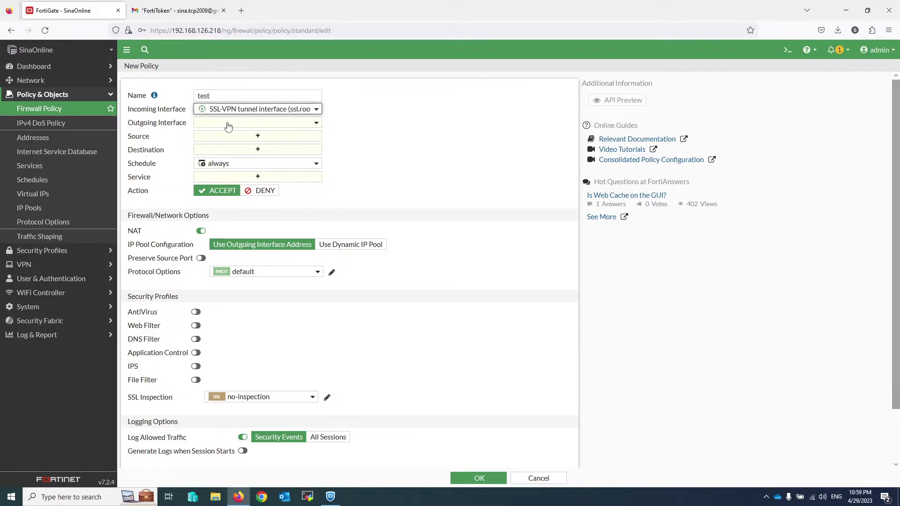
pyautogui.click(222, 125)
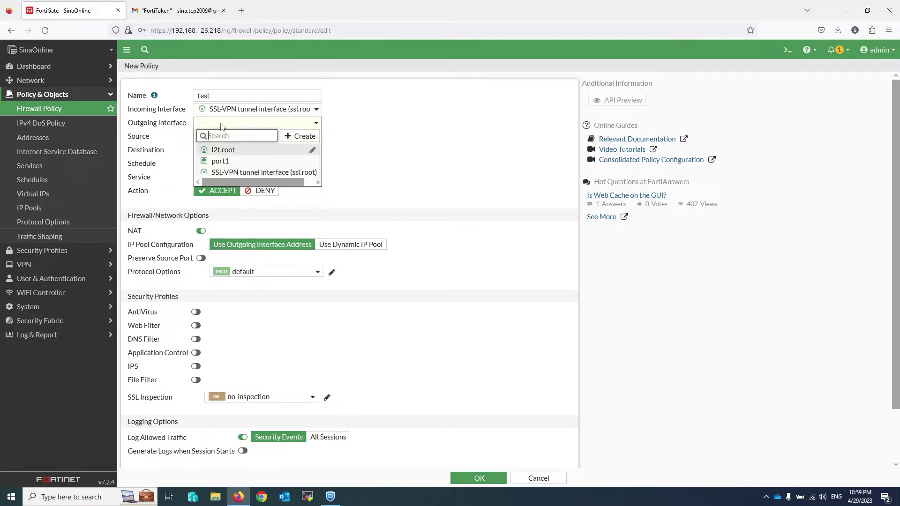
pyautogui.click(221, 162)
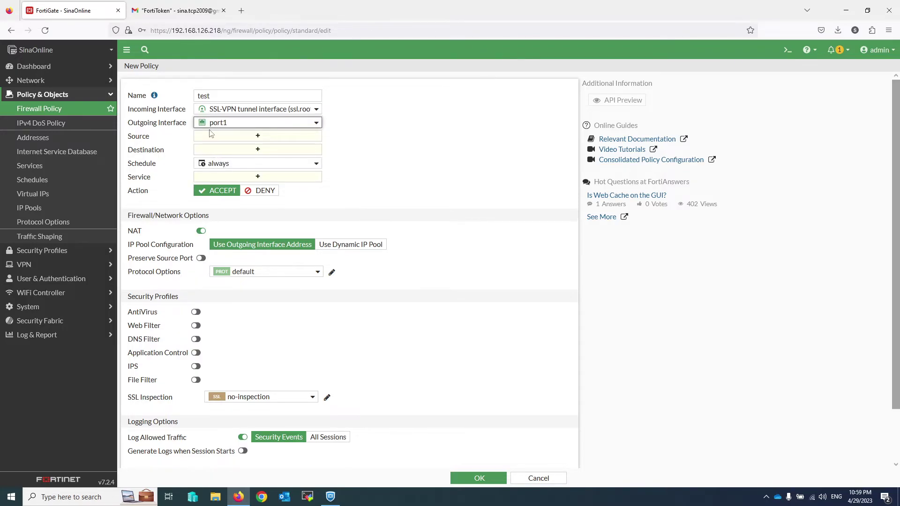
pyautogui.click(221, 137)
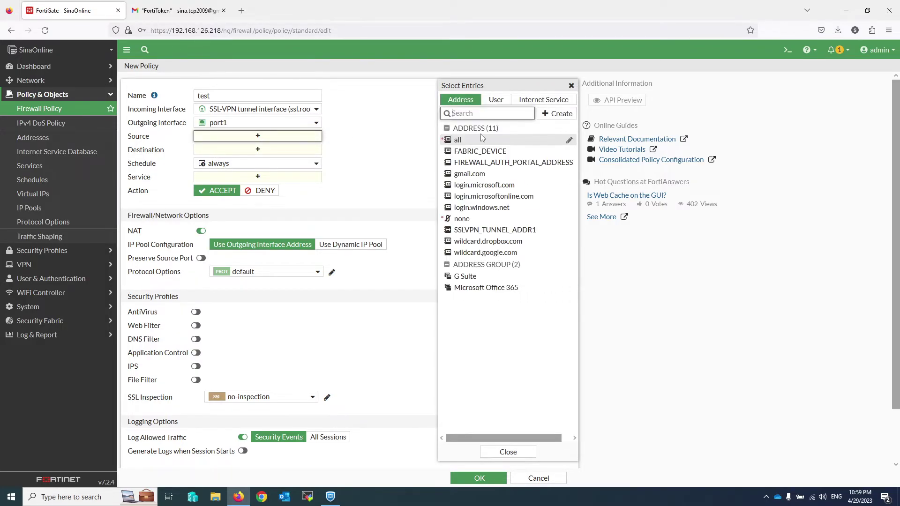
# Step: Set the policy source to all plus user sinaonline, destination all, and service ALL
pyautogui.click(476, 140)
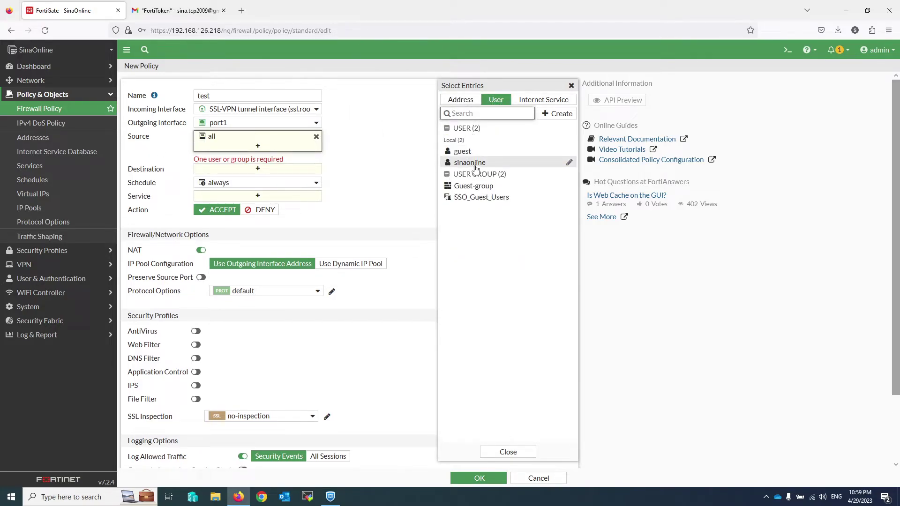
pyautogui.click(474, 163)
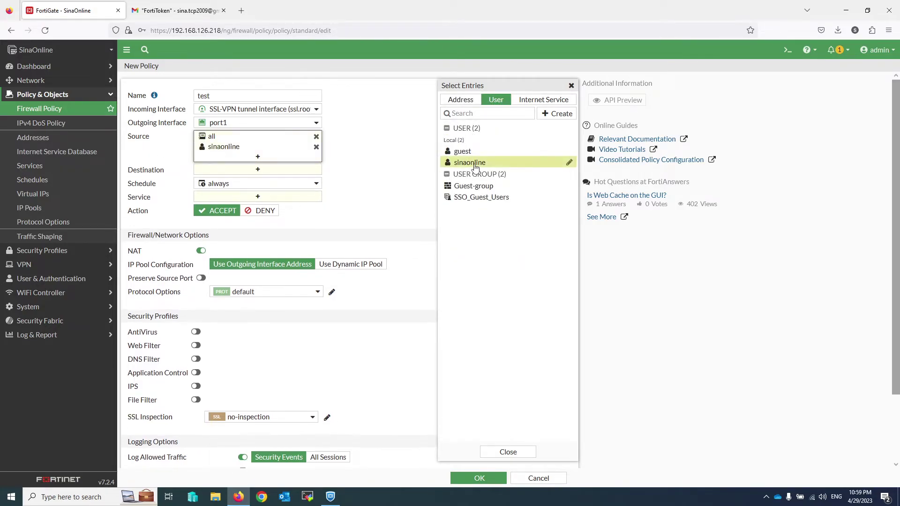
pyautogui.click(258, 170)
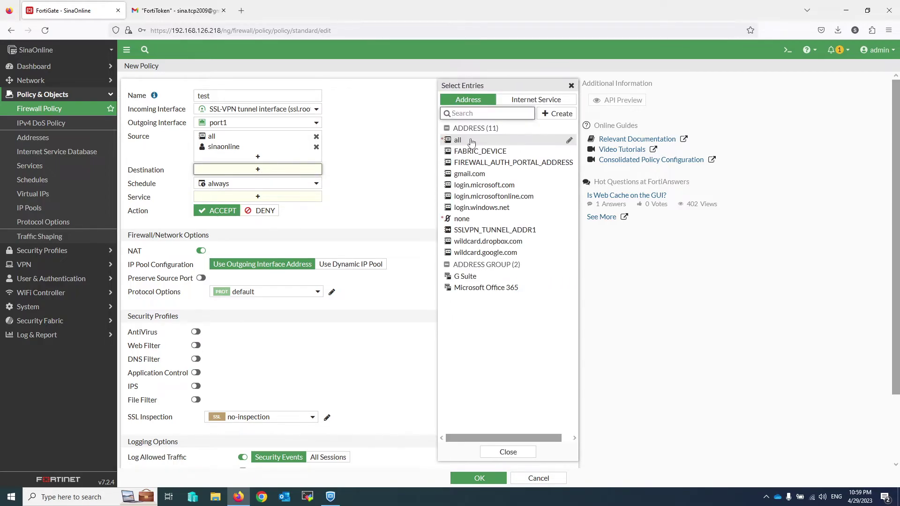
pyautogui.click(472, 141)
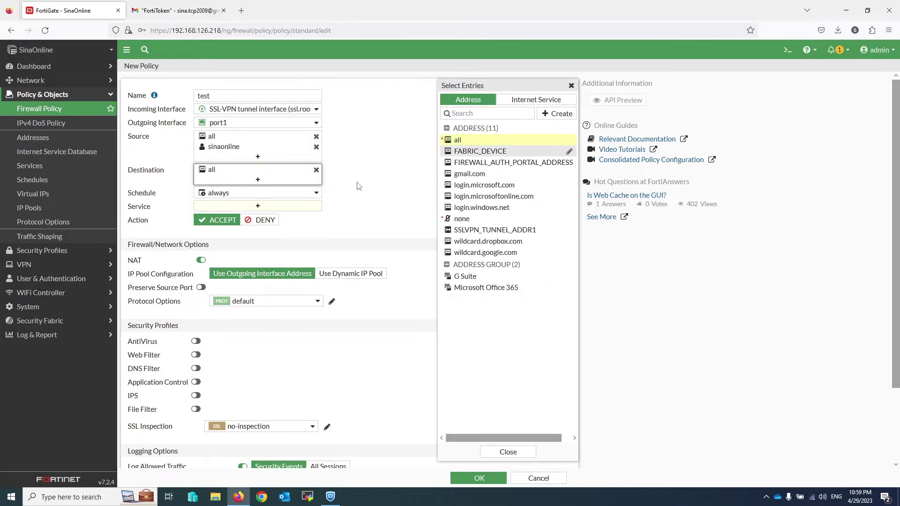
pyautogui.click(288, 208)
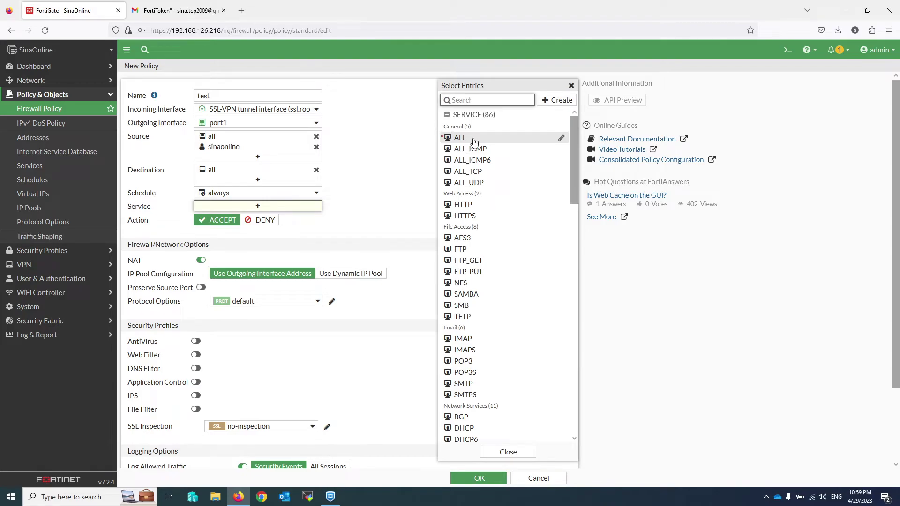
pyautogui.click(473, 141)
pyautogui.click(386, 220)
# Step: Set Log Allowed Traffic to All Sessions and save the 'test' policy
pyautogui.scroll(-3, 385, 218)
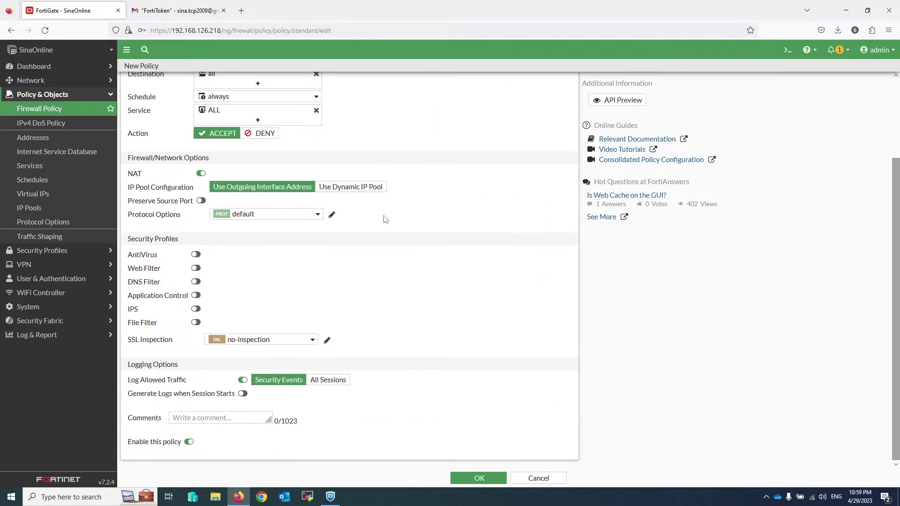
pyautogui.click(334, 379)
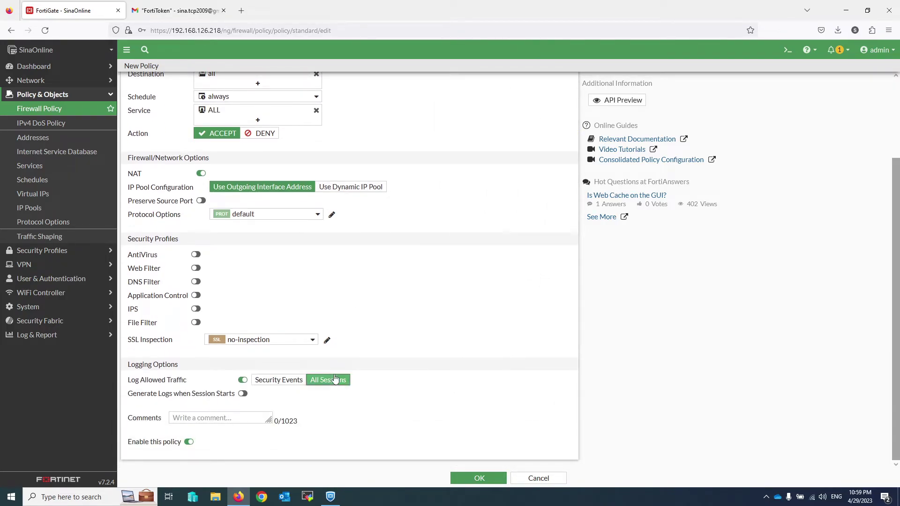
pyautogui.click(477, 480)
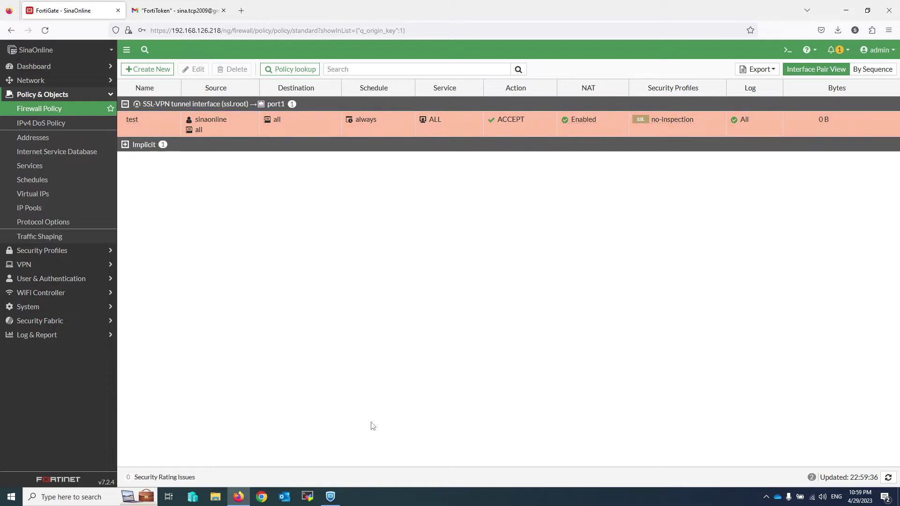
# Step: In FortiClient, start a new VPN connection with name and description 'test'
pyautogui.click(331, 498)
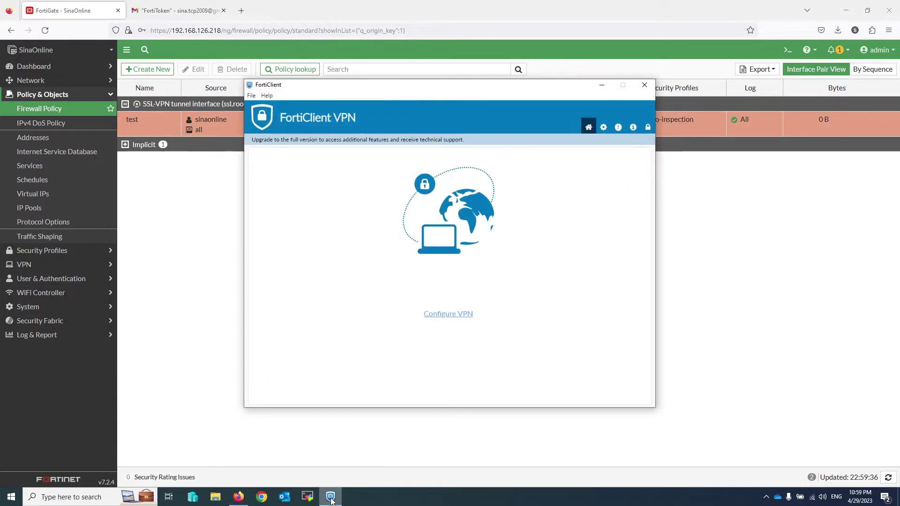
pyautogui.click(448, 315)
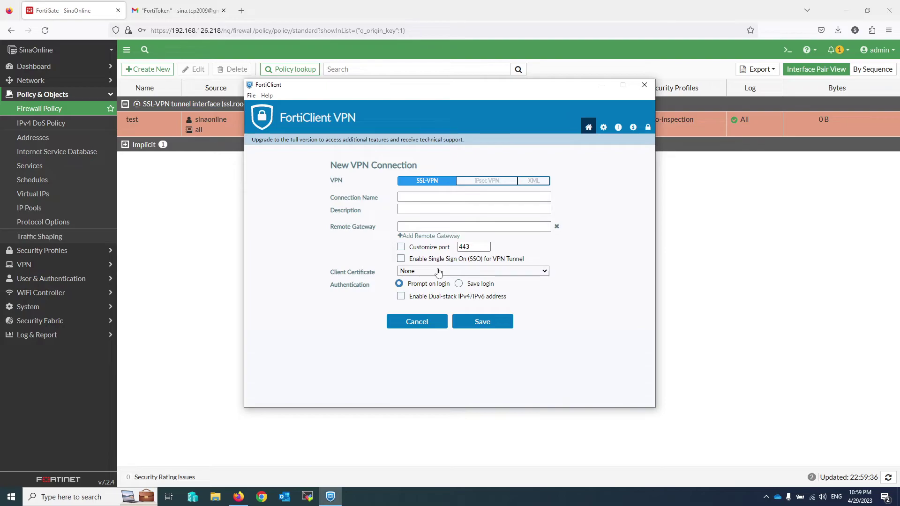
pyautogui.click(422, 196)
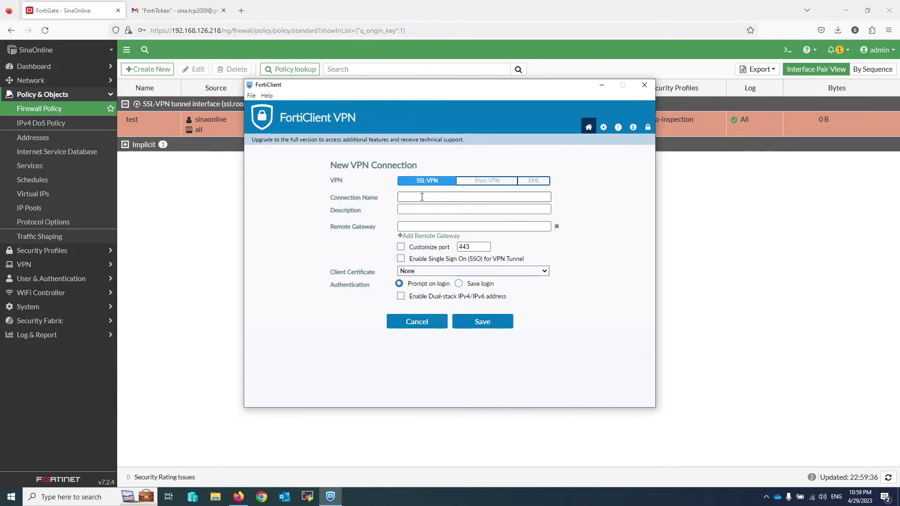
pyautogui.write('test')
pyautogui.press('Tab')
pyautogui.write('test')
# Step: Set remote gateway 192.168.126.218 with custom port 10443 and save the connection
pyautogui.press('Tab')
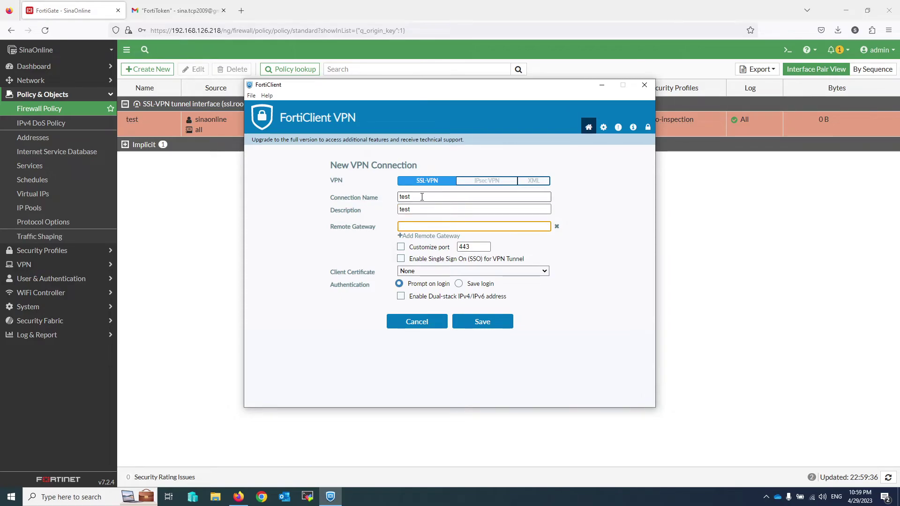
pyautogui.write('192.168.126.218')
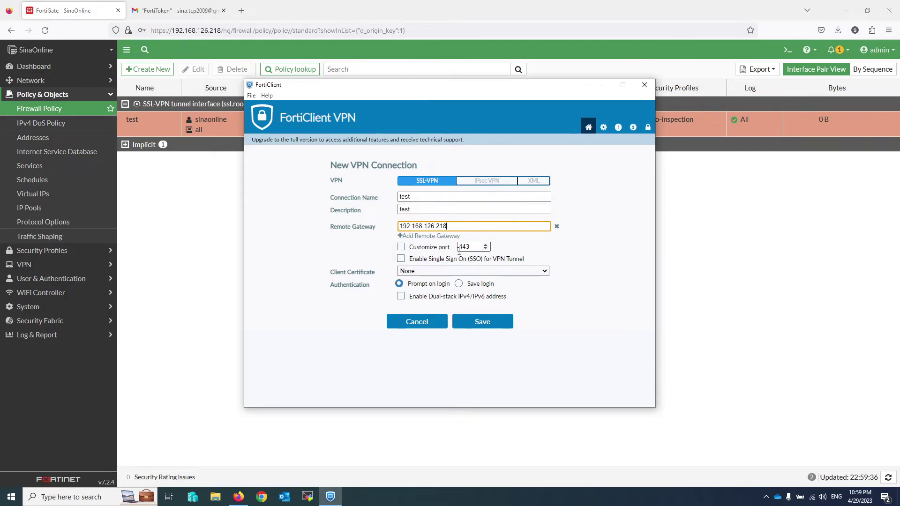
pyautogui.click(401, 246)
pyautogui.click(459, 247)
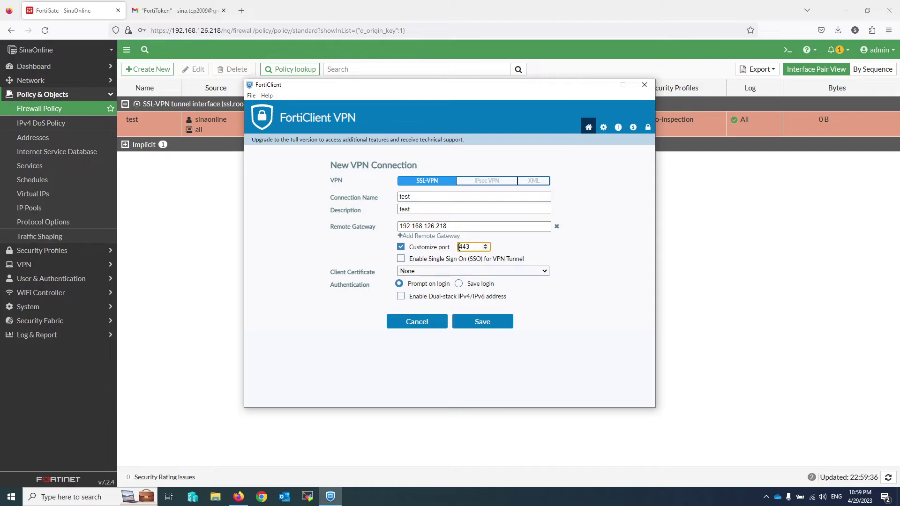
pyautogui.write('10')
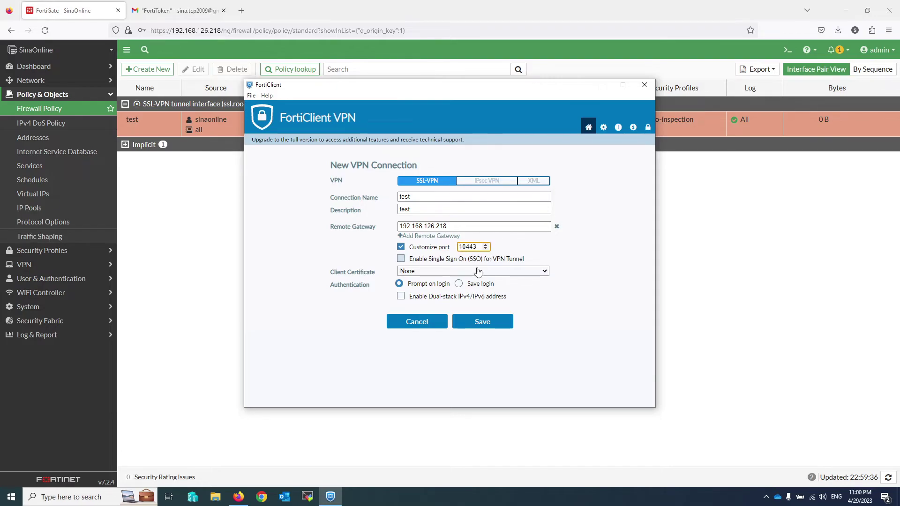
pyautogui.click(486, 322)
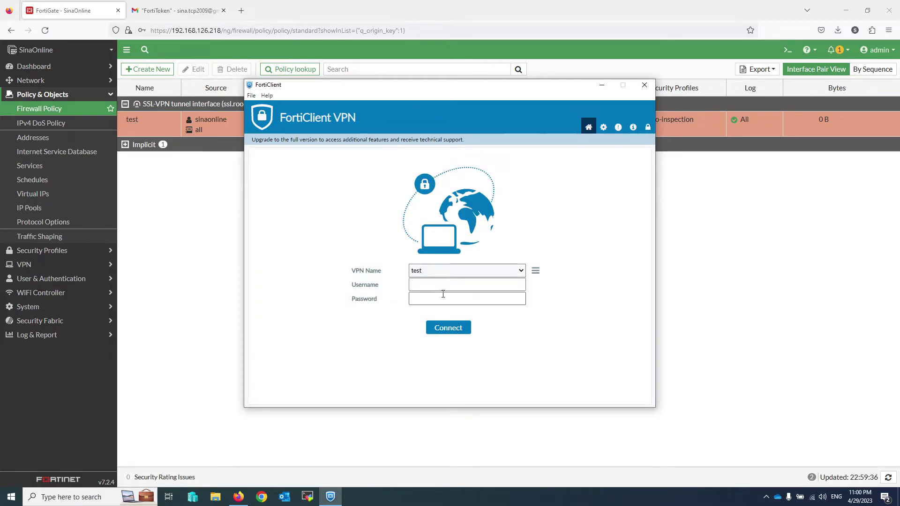
# Step: Connect to 'test' with the local user's username and password, then view the FortiToken emails in Gmail
pyautogui.click(428, 285)
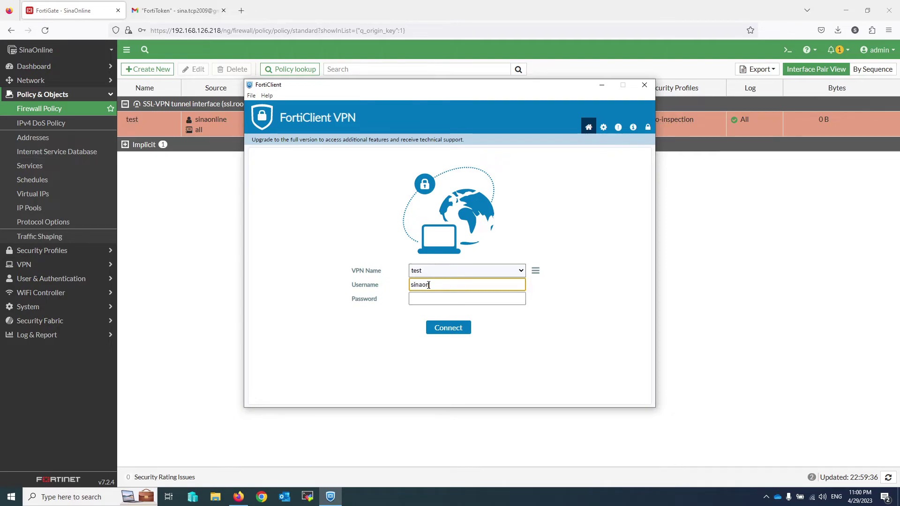
pyautogui.press('Tab')
pyautogui.write('••••••••')
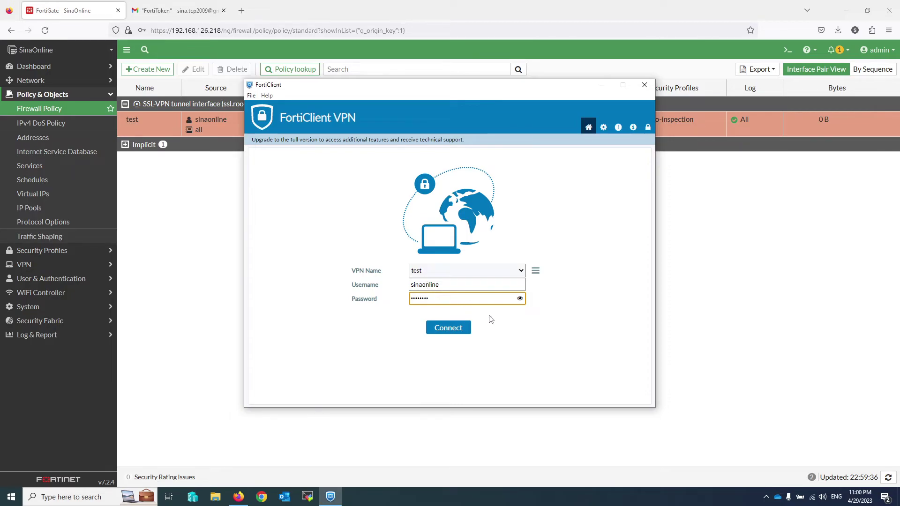
pyautogui.click(438, 333)
pyautogui.click(448, 328)
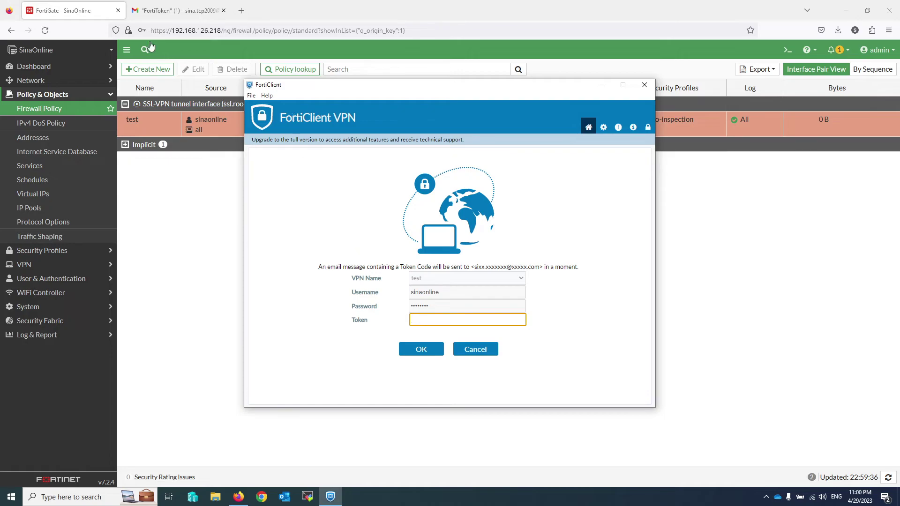
pyautogui.click(182, 15)
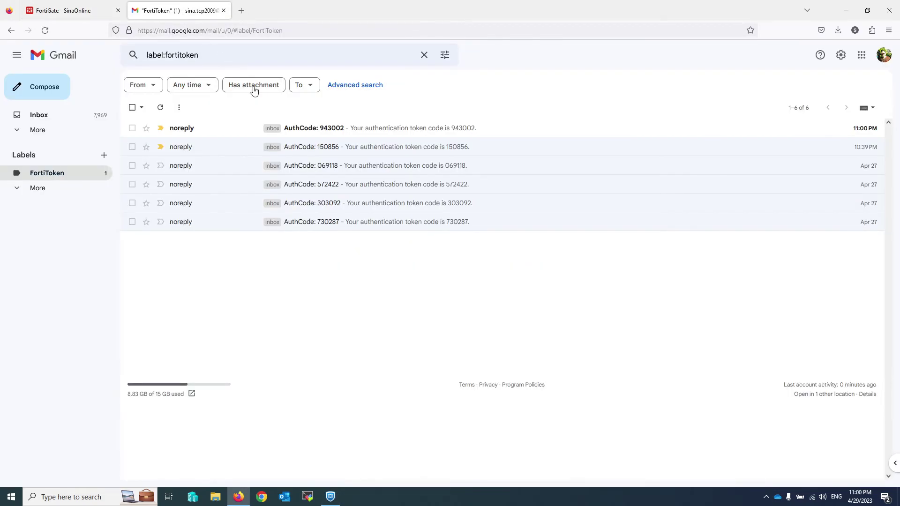
# Step: Copy the token code from the newest AuthCode email
pyautogui.click(326, 134)
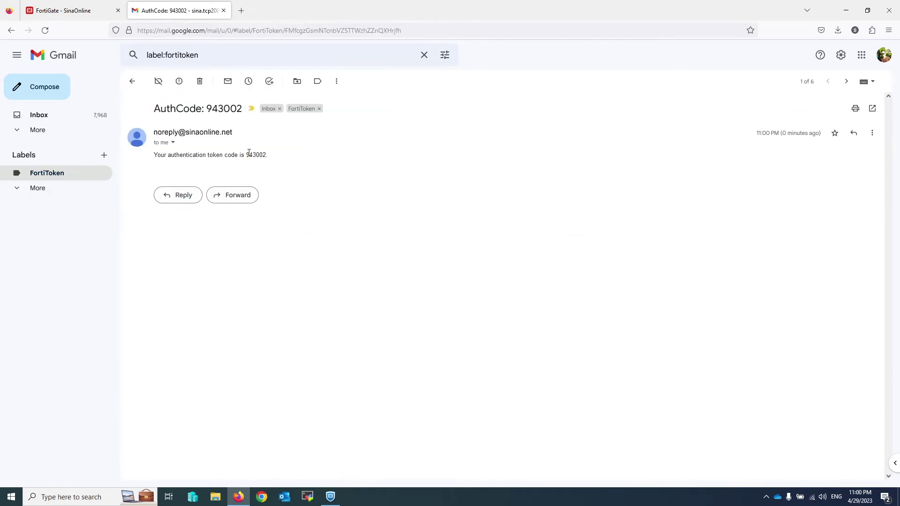
pyautogui.moveTo(246, 155); pyautogui.dragTo(267, 156)
pyautogui.rightClick(260, 157)
pyautogui.click(278, 170)
# Step: Paste the token into FortiClient's Token field and confirm to finish connecting
pyautogui.click(331, 497)
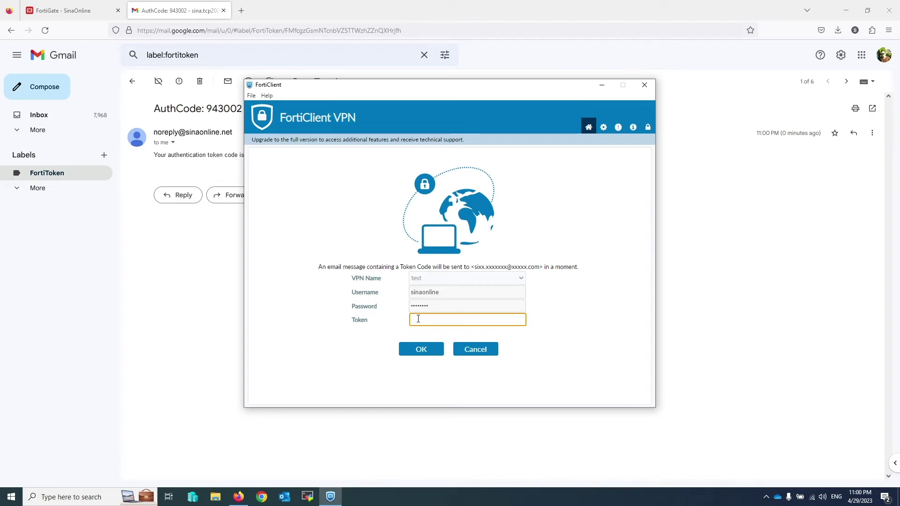
pyautogui.rightClick(421, 321)
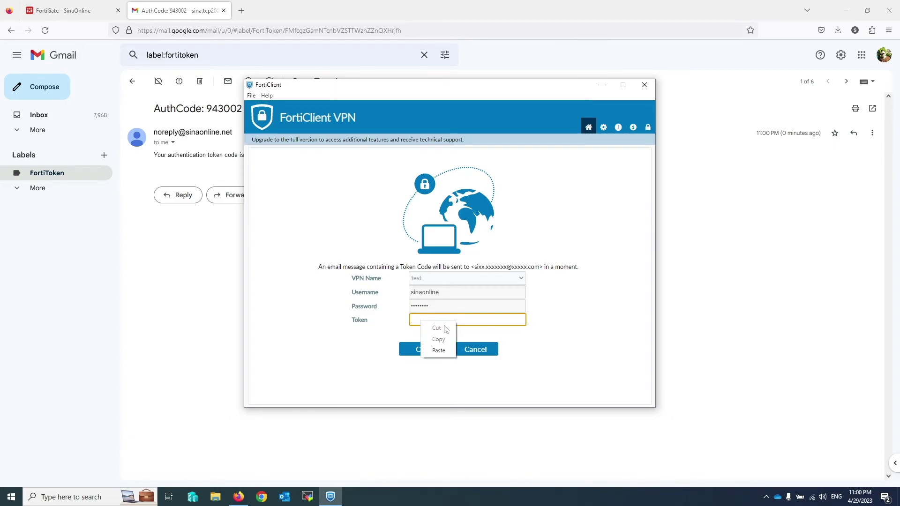
pyautogui.click(436, 351)
pyautogui.click(421, 352)
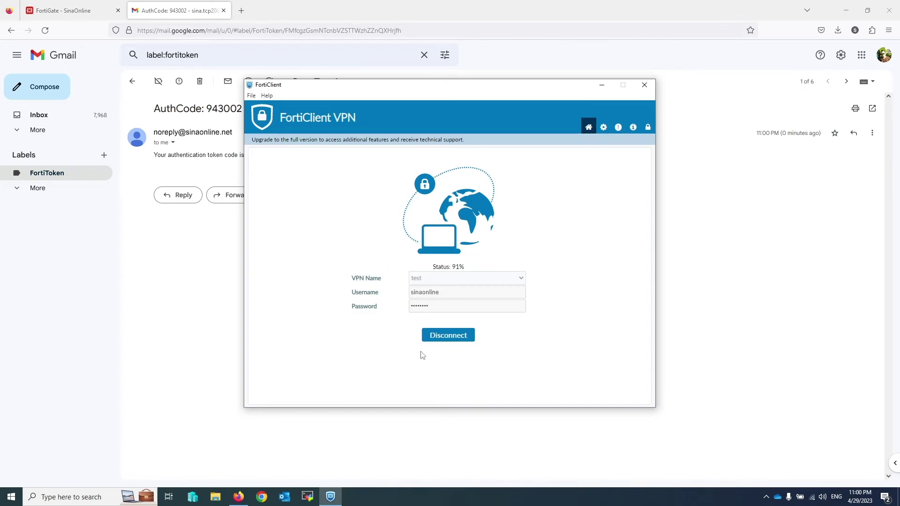